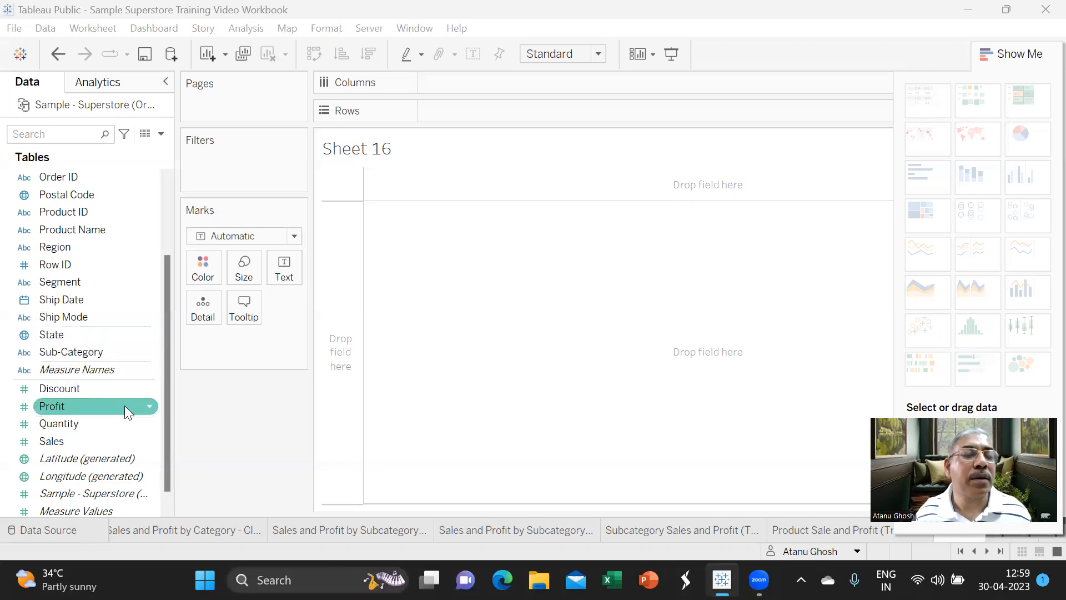
Step: Build a bar chart with Sub-Category on columns and the sum of Sales on rows
{"action": "scroll", "coordinate": [126, 333], "scroll_direction": "up", "scroll_amount": 2}
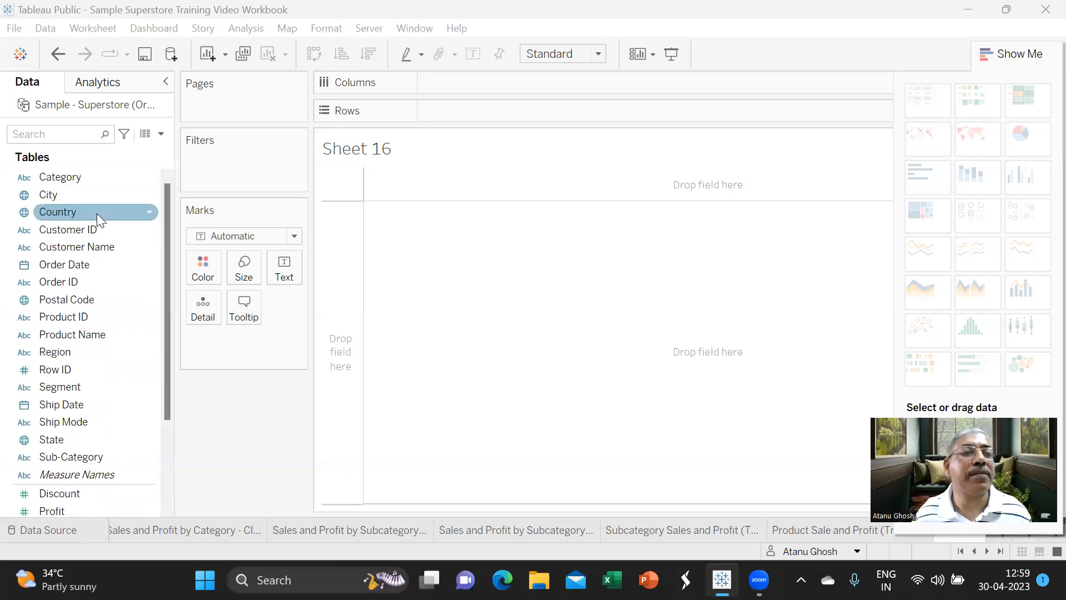
{"action": "scroll", "coordinate": [100, 383], "scroll_direction": "down", "scroll_amount": 1}
{"action": "left_click_drag", "start_coordinate": [98, 398], "coordinate": [483, 84]}
{"action": "left_click_drag", "start_coordinate": [110, 405], "coordinate": [520, 78]}
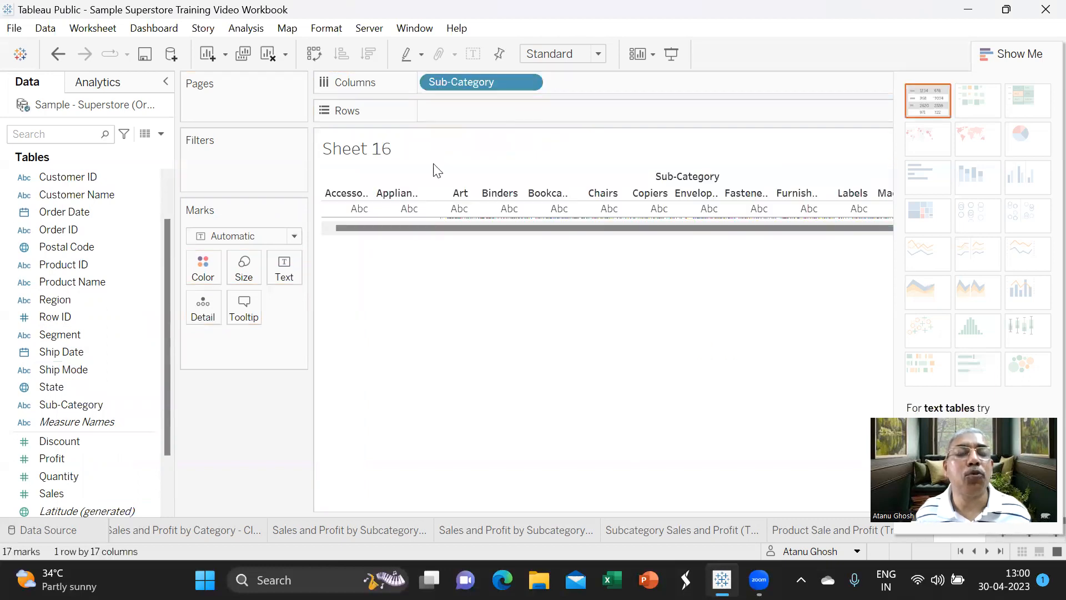
{"action": "scroll", "coordinate": [100, 433], "scroll_direction": "down", "scroll_amount": 2}
{"action": "left_click_drag", "start_coordinate": [88, 453], "coordinate": [479, 116]}
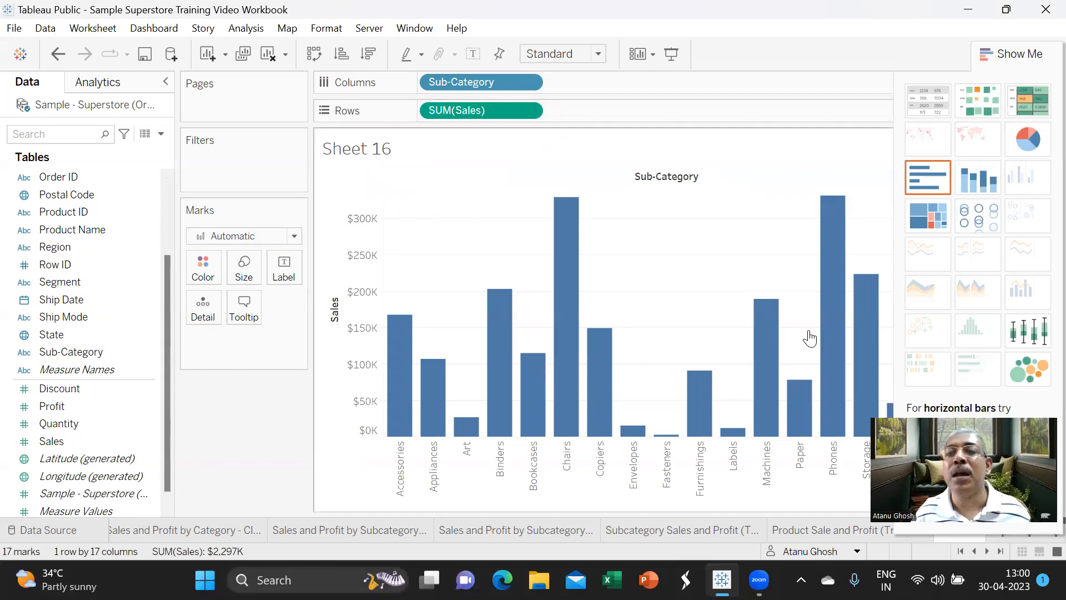
Step: Convert the bars to a circle view, move Sub-Category from color back to columns, and hide the chart suggestions
{"action": "left_click", "coordinate": [973, 218]}
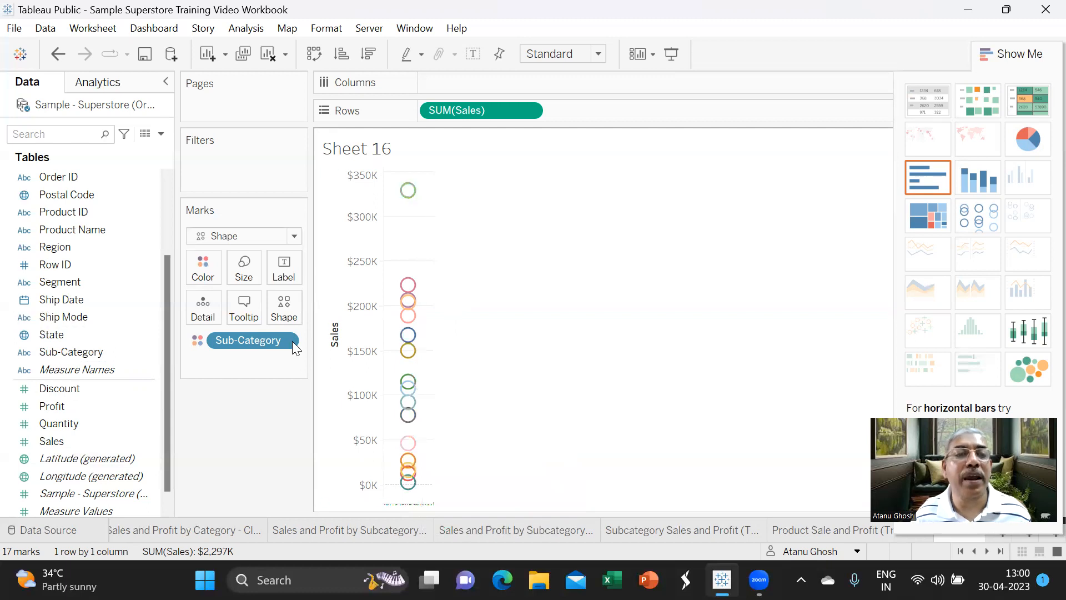
{"action": "mouse_move", "coordinate": [404, 365]}
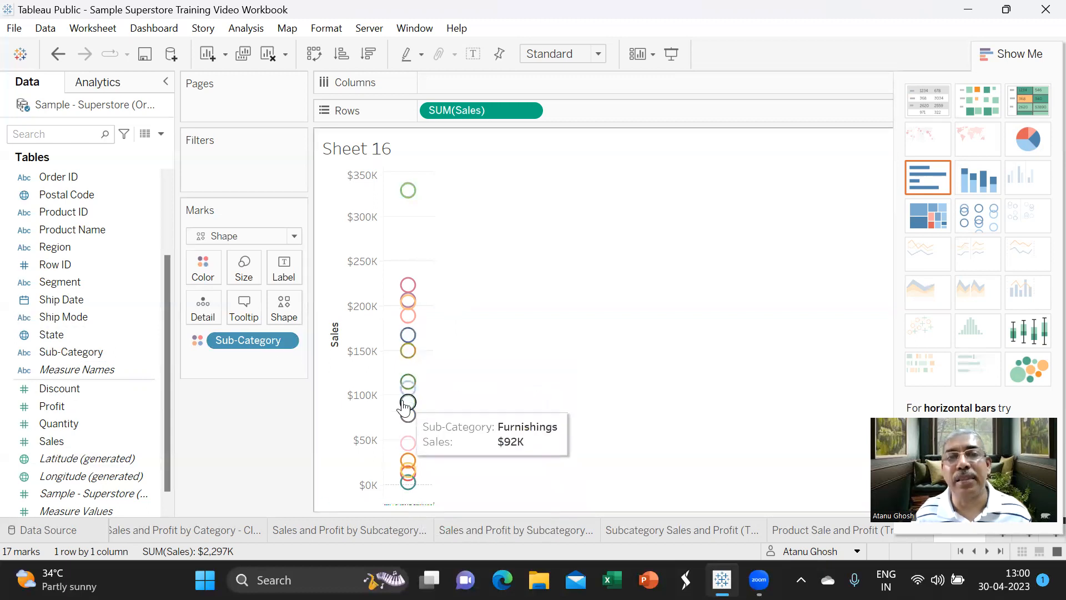
{"action": "mouse_move", "coordinate": [406, 481]}
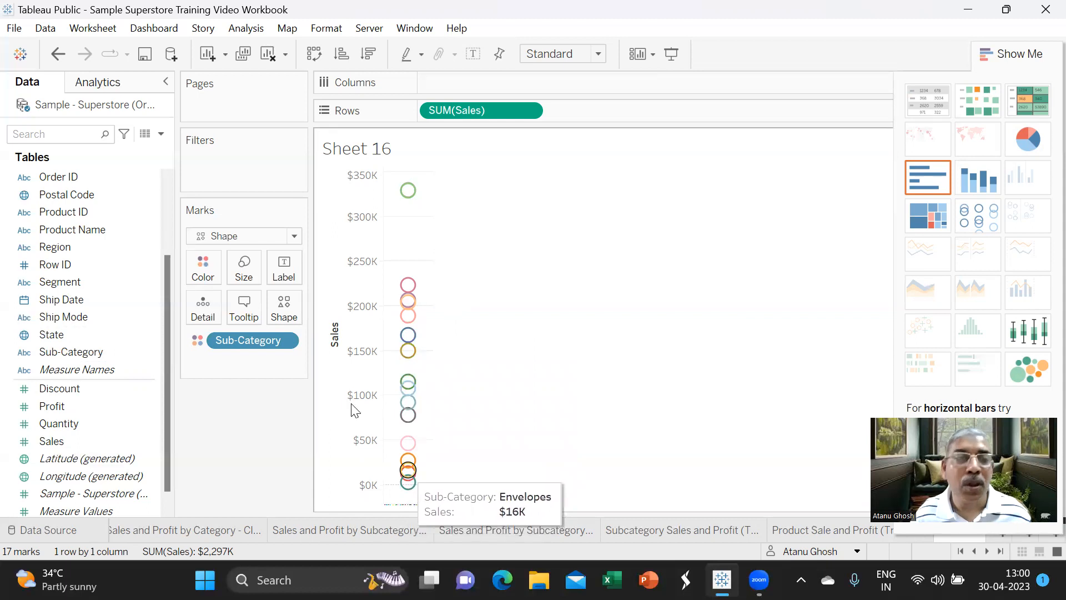
{"action": "left_click_drag", "start_coordinate": [228, 341], "coordinate": [458, 84]}
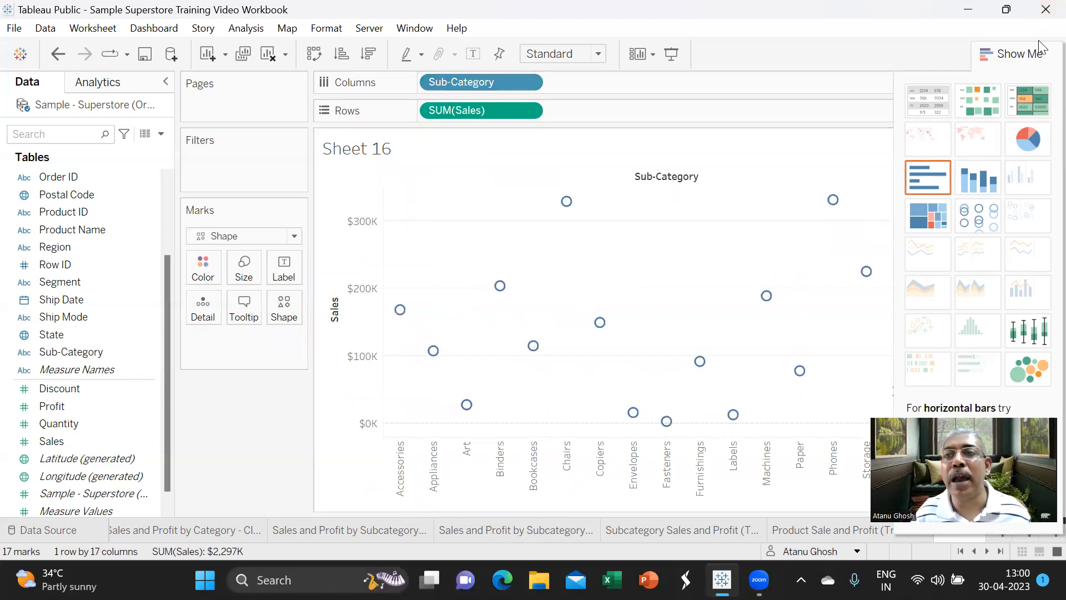
{"action": "left_click", "coordinate": [1034, 53]}
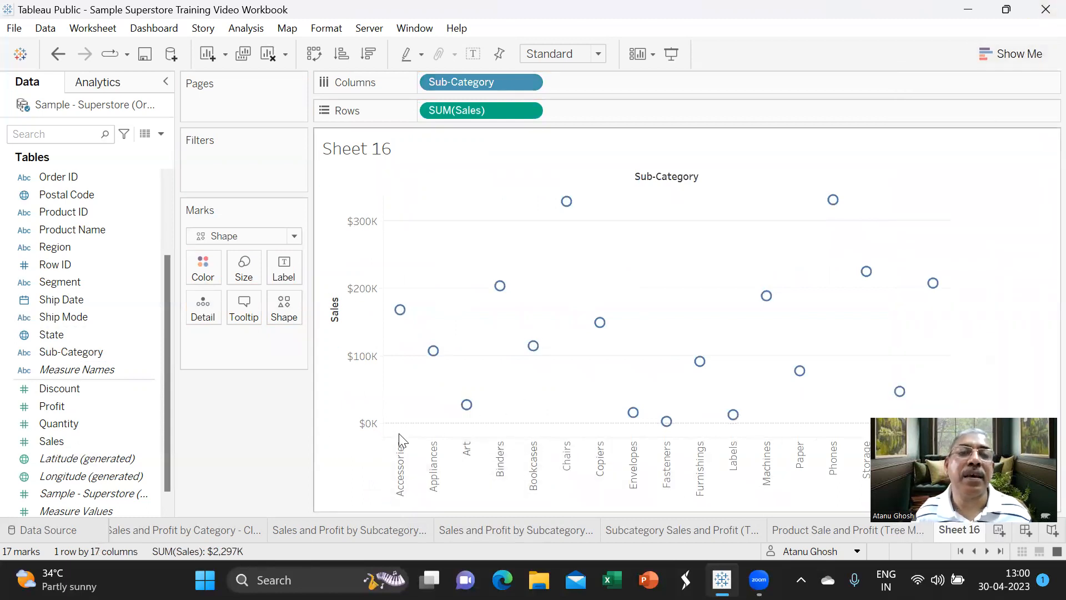
Step: Color the circles by Segment and fit the chart to Entire View
{"action": "mouse_move", "coordinate": [400, 313]}
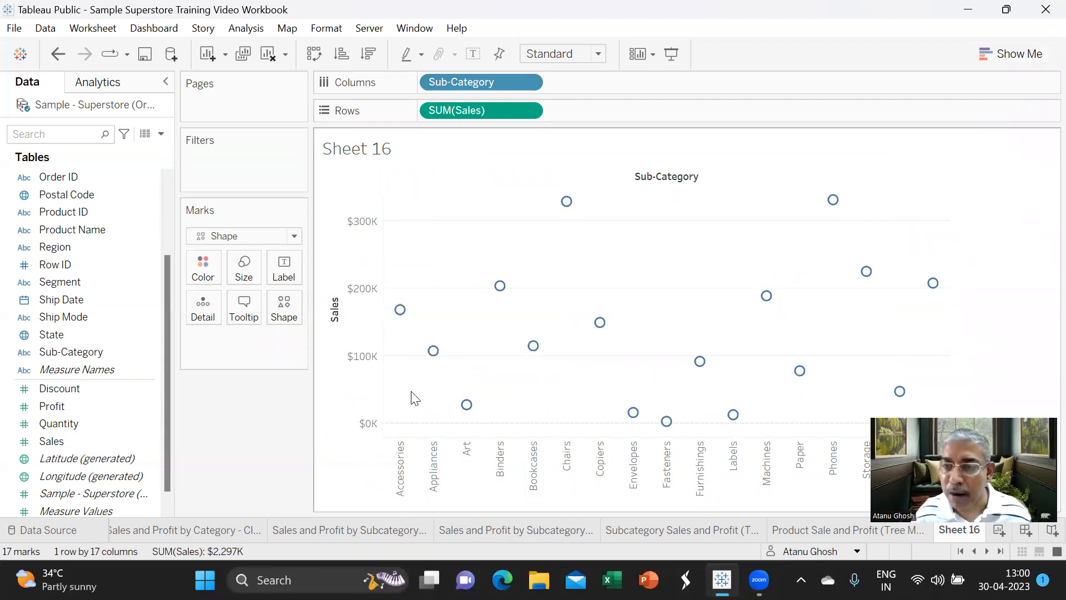
{"action": "mouse_move", "coordinate": [401, 315]}
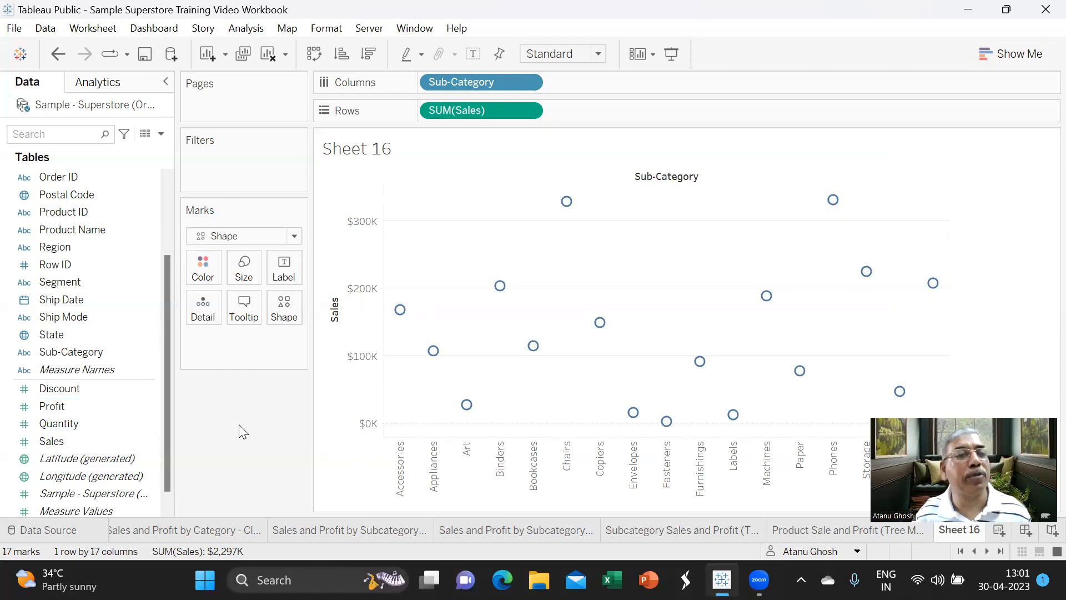
{"action": "scroll", "coordinate": [132, 315], "scroll_direction": "up", "scroll_amount": 2}
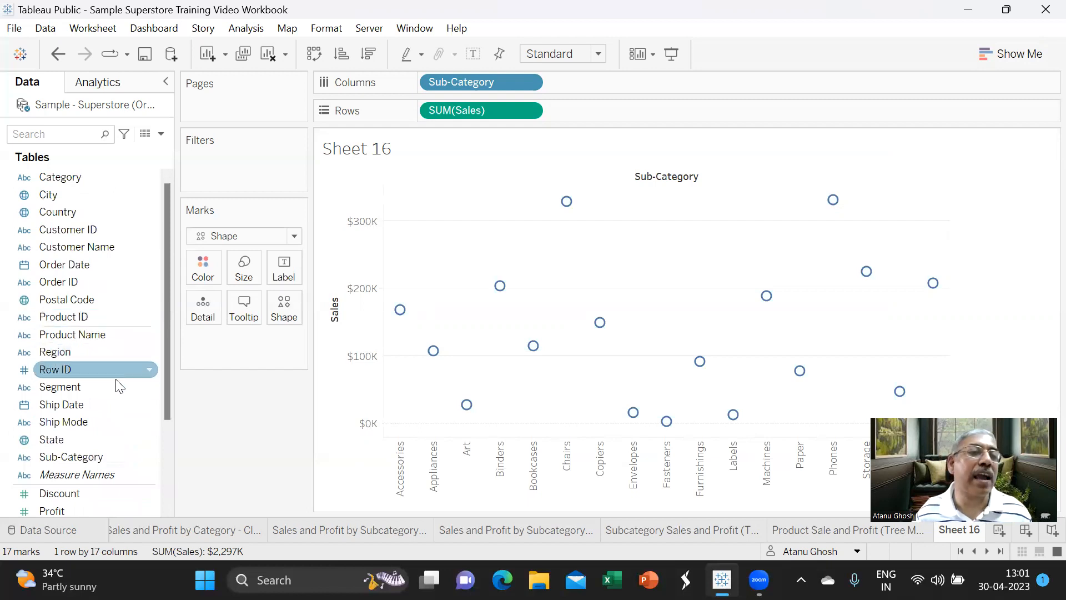
{"action": "left_click_drag", "start_coordinate": [91, 390], "coordinate": [206, 278]}
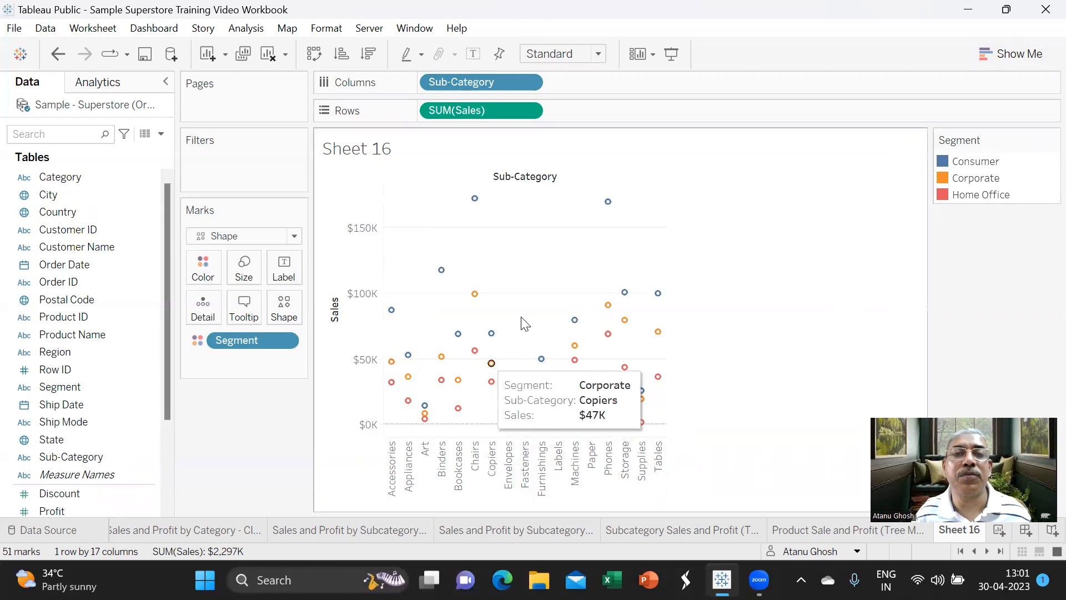
{"action": "mouse_move", "coordinate": [391, 386]}
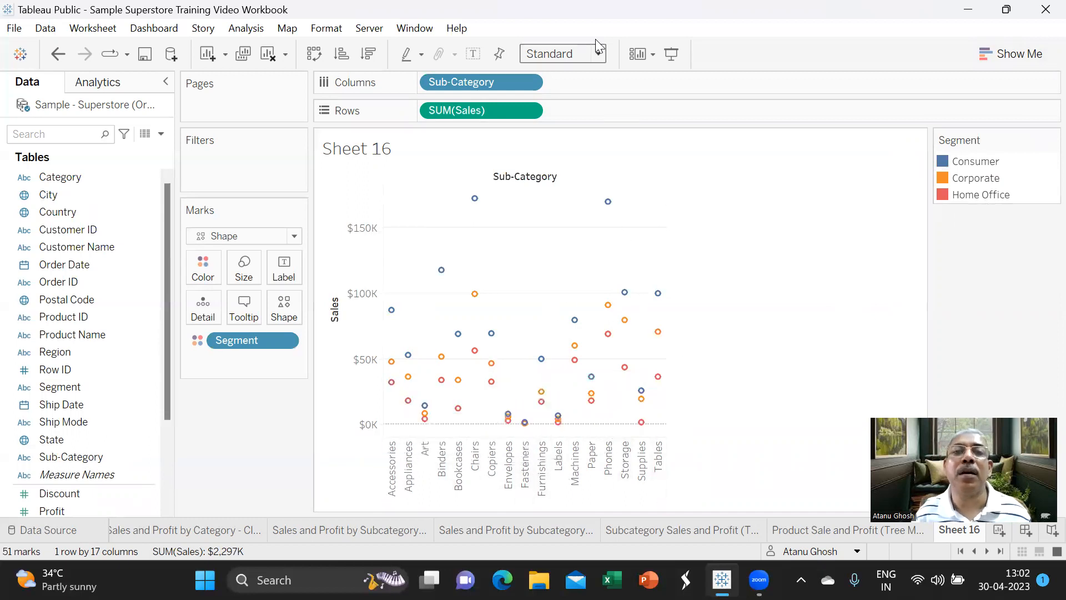
{"action": "left_click", "coordinate": [598, 54]}
{"action": "left_click", "coordinate": [582, 112]}
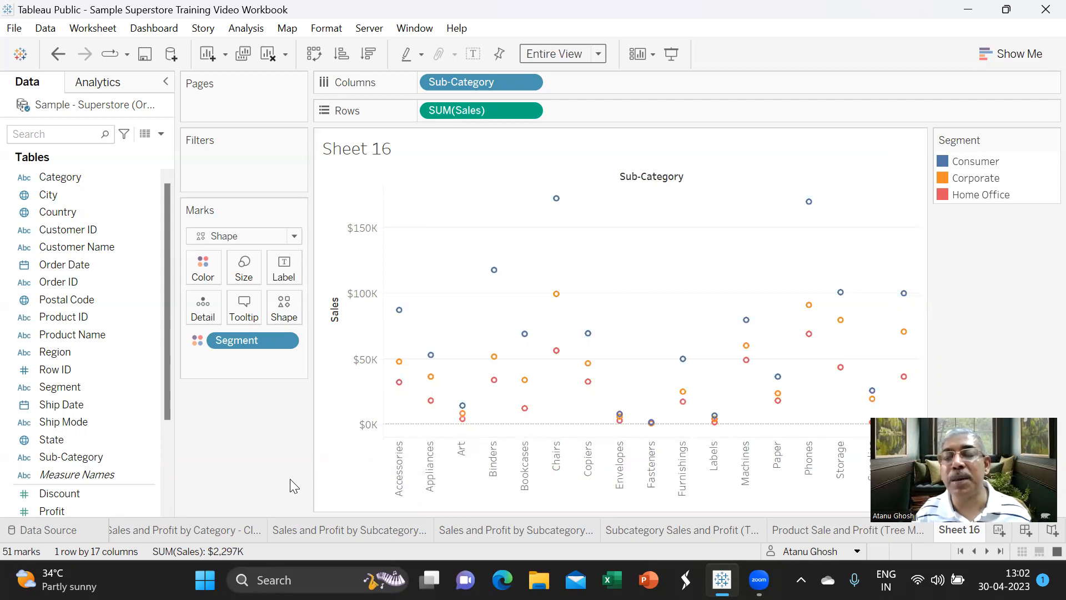
Step: Size the circles by Profit and hide the SUM(Profit) size legend
{"action": "left_click_drag", "start_coordinate": [60, 514], "coordinate": [244, 271]}
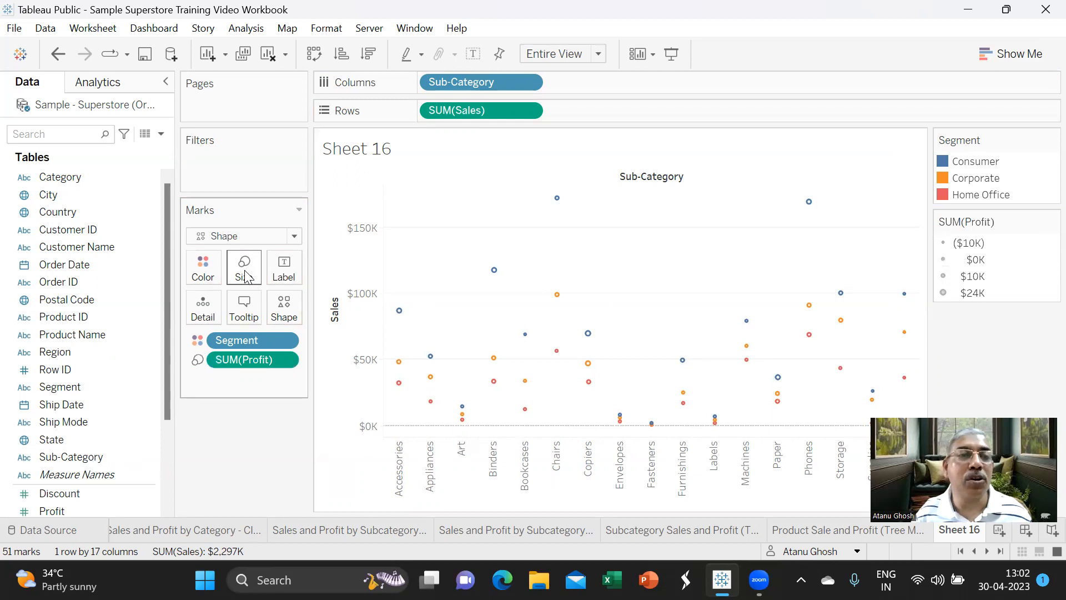
{"action": "left_click", "coordinate": [1052, 221]}
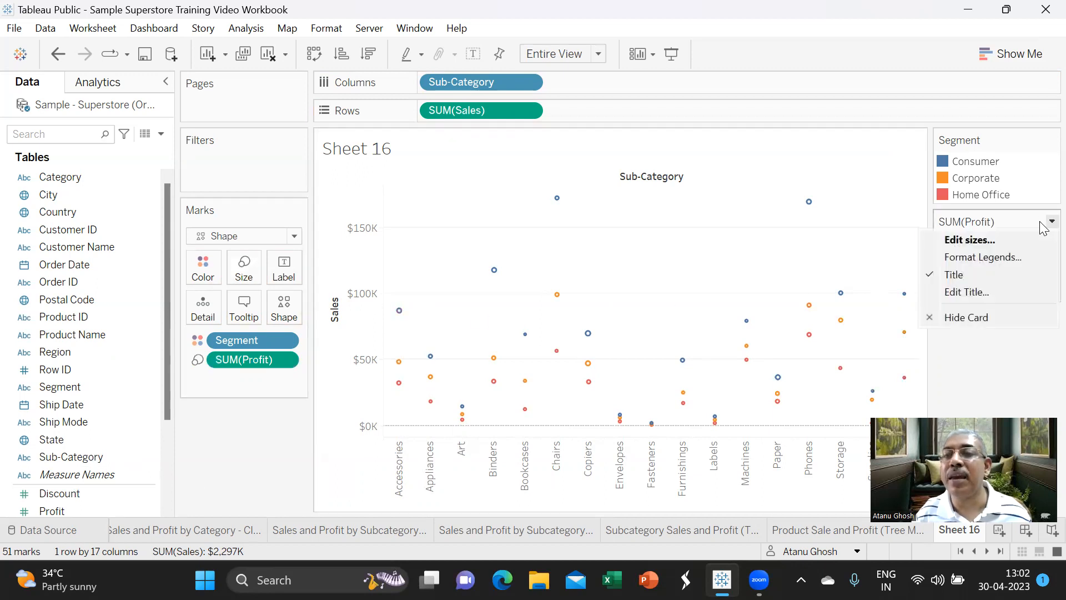
{"action": "left_click", "coordinate": [981, 321]}
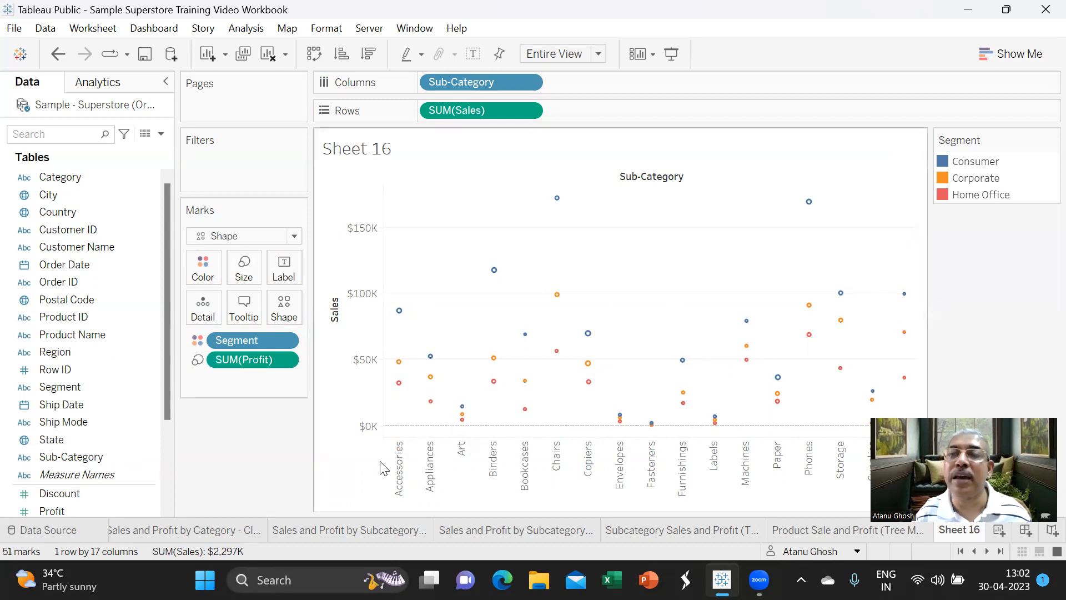
Step: Enlarge the marks and change their shape to filled circles
{"action": "left_click", "coordinate": [253, 273]}
{"action": "left_click_drag", "start_coordinate": [258, 312], "coordinate": [278, 313]}
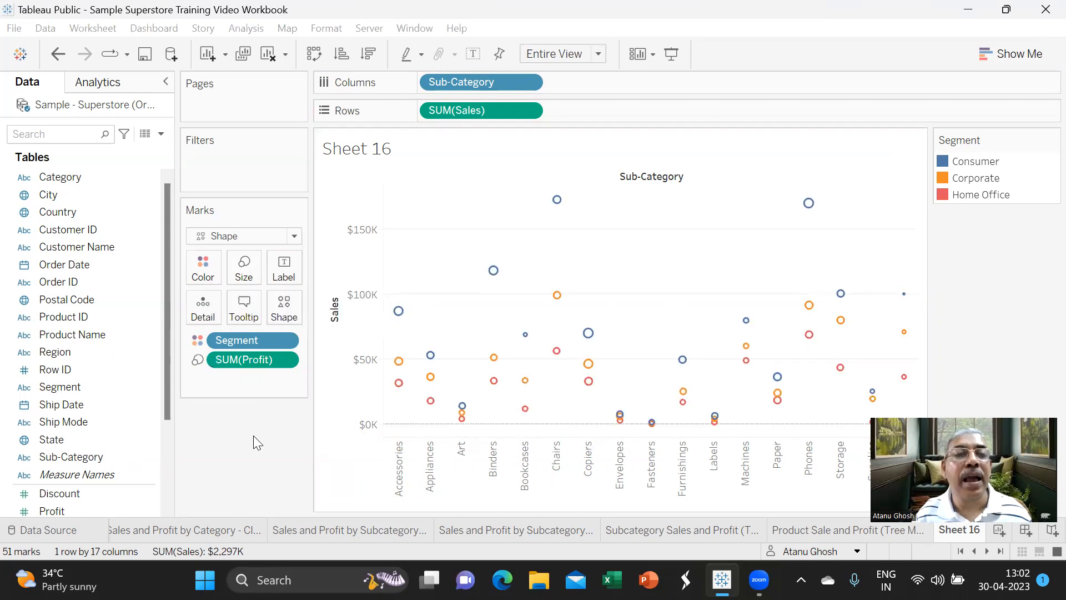
{"action": "left_click", "coordinate": [289, 311]}
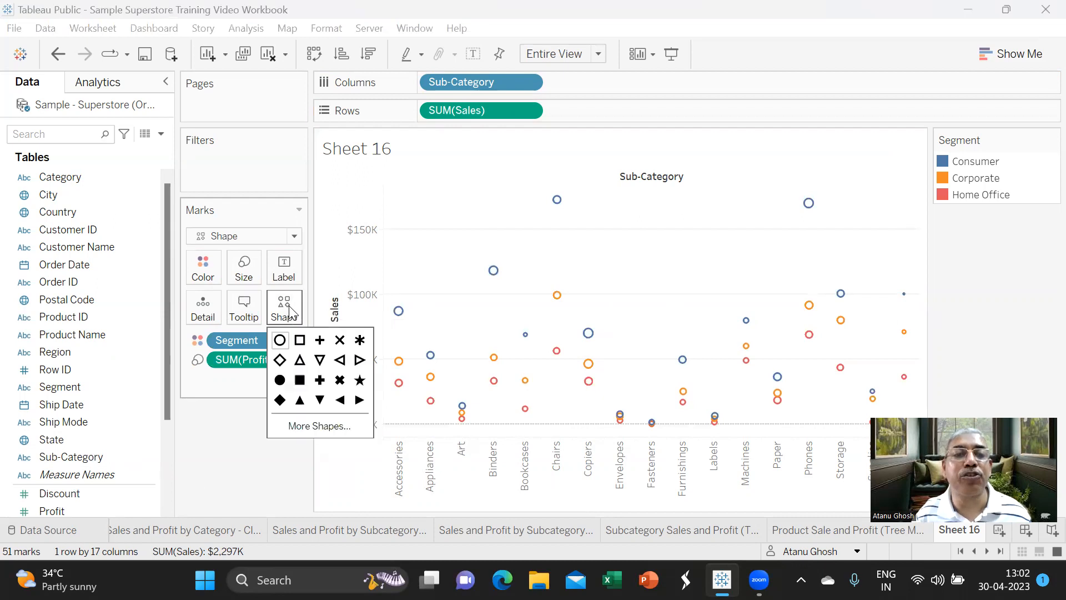
{"action": "left_click", "coordinate": [279, 381]}
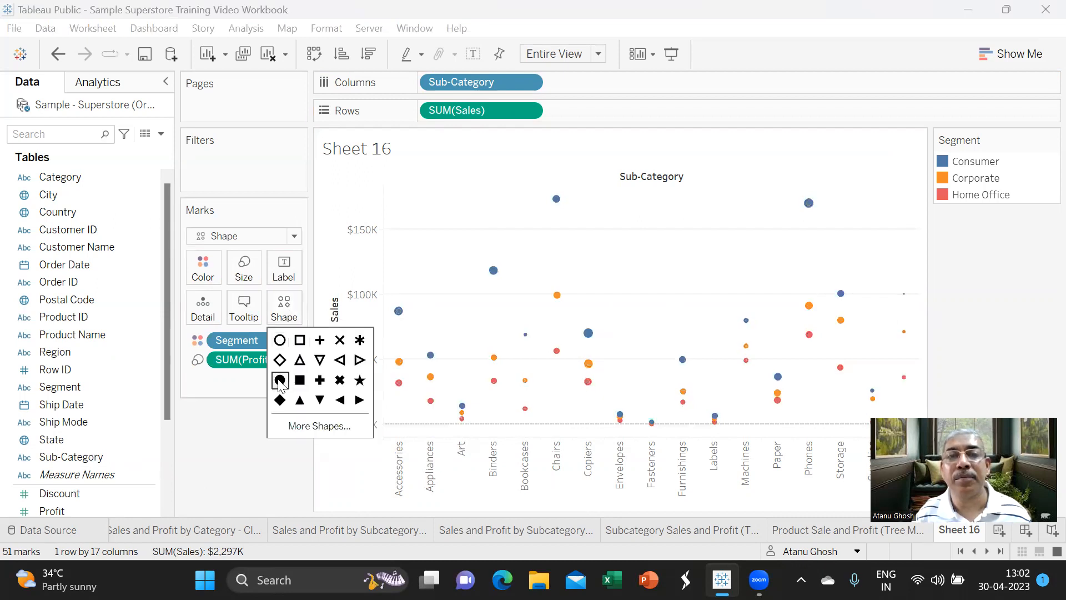
{"action": "left_click", "coordinate": [229, 431]}
{"action": "left_click", "coordinate": [250, 271]}
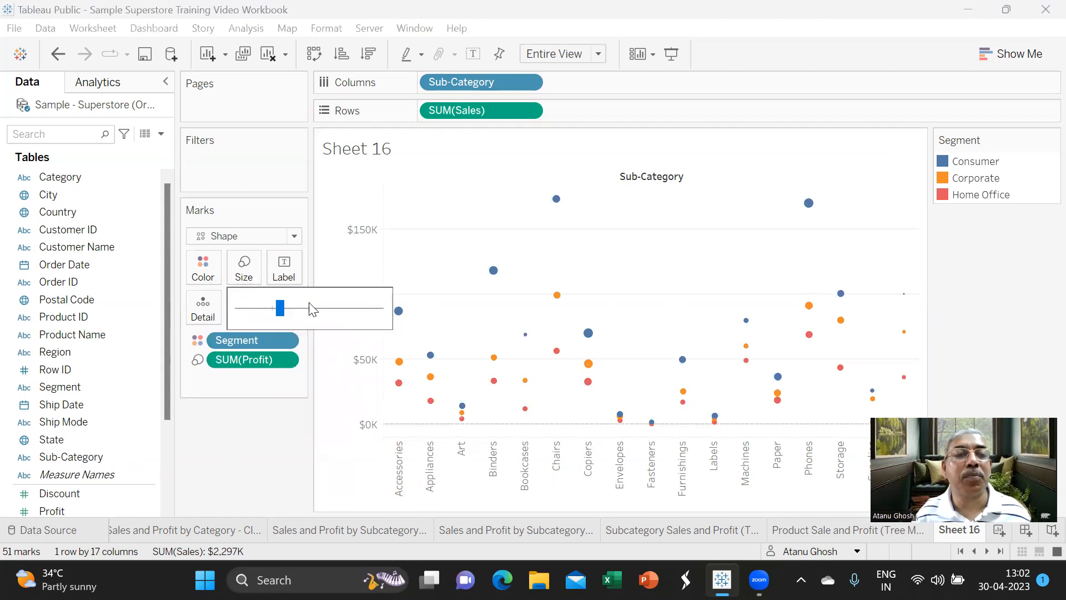
{"action": "left_click", "coordinate": [253, 438]}
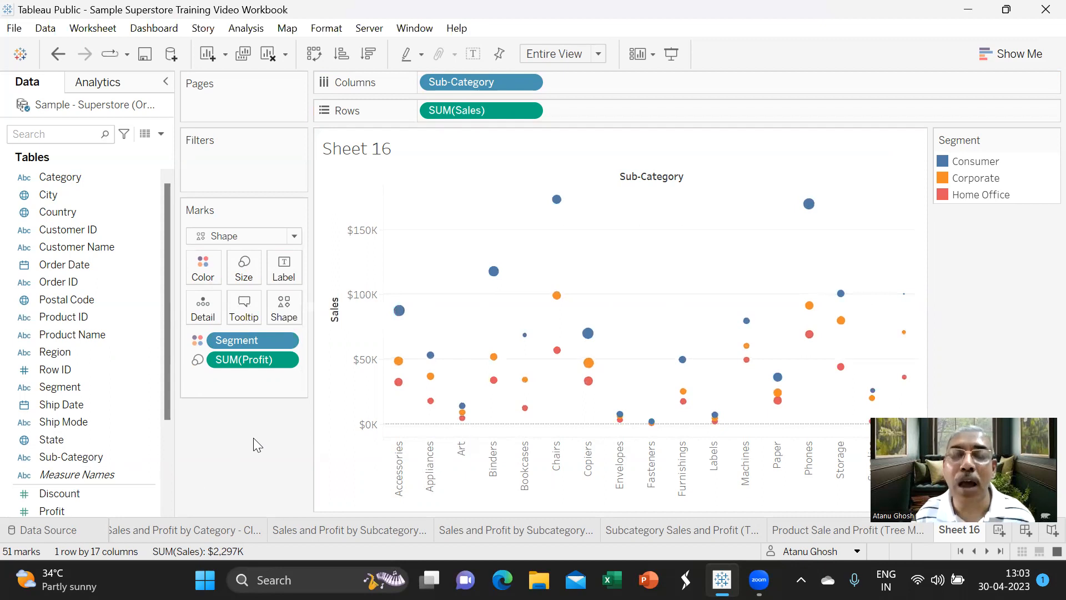
Step: Examine the segment, profit and sales details of circles in several sub-categories, such as Accessories and Furnishings
{"action": "mouse_move", "coordinate": [400, 311]}
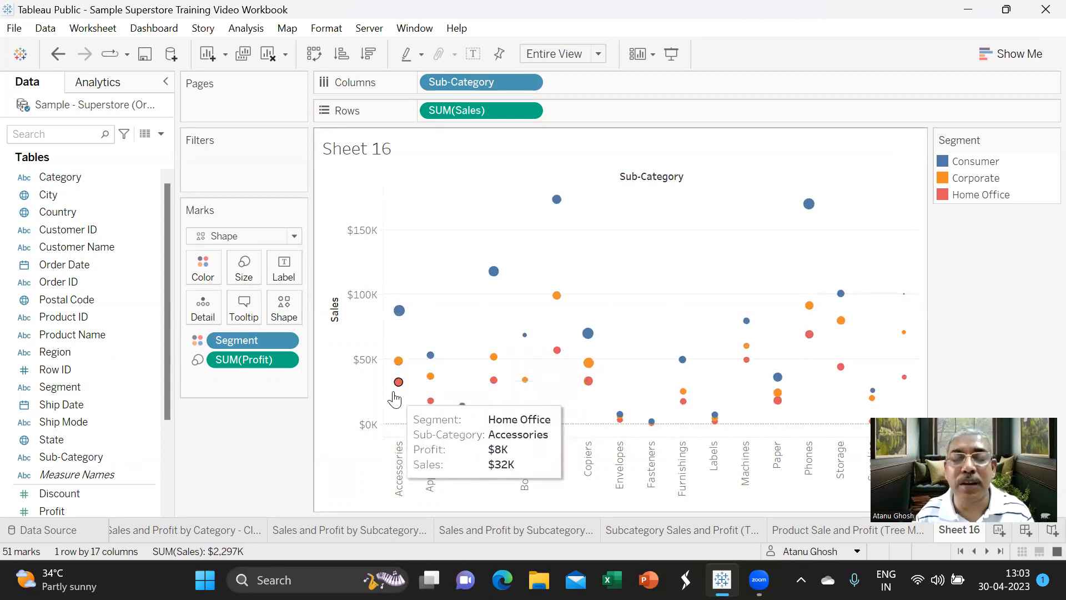
{"action": "mouse_move", "coordinate": [398, 362]}
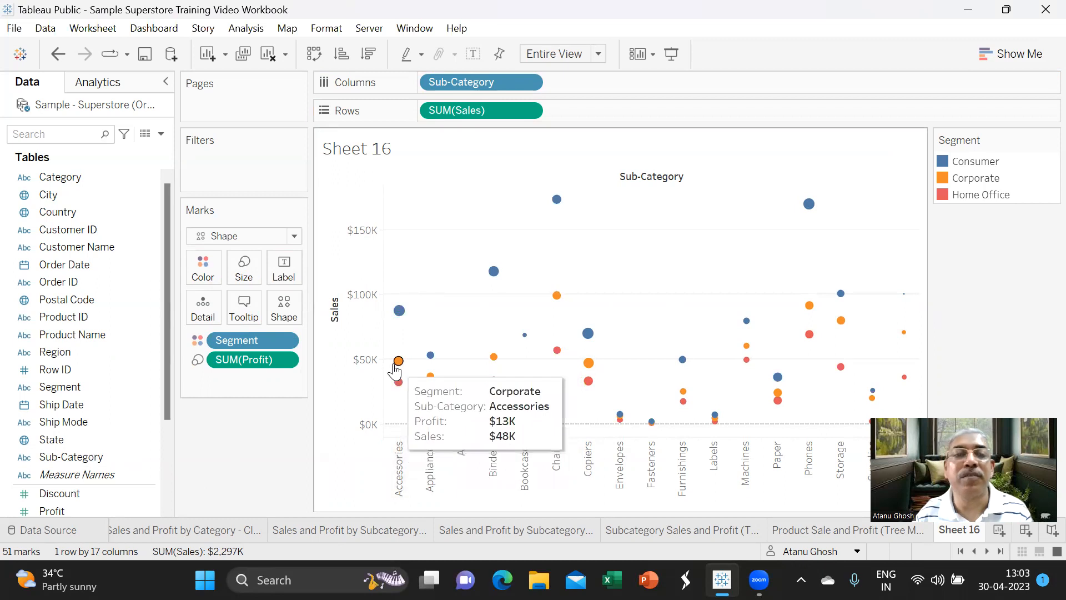
{"action": "mouse_move", "coordinate": [432, 359]}
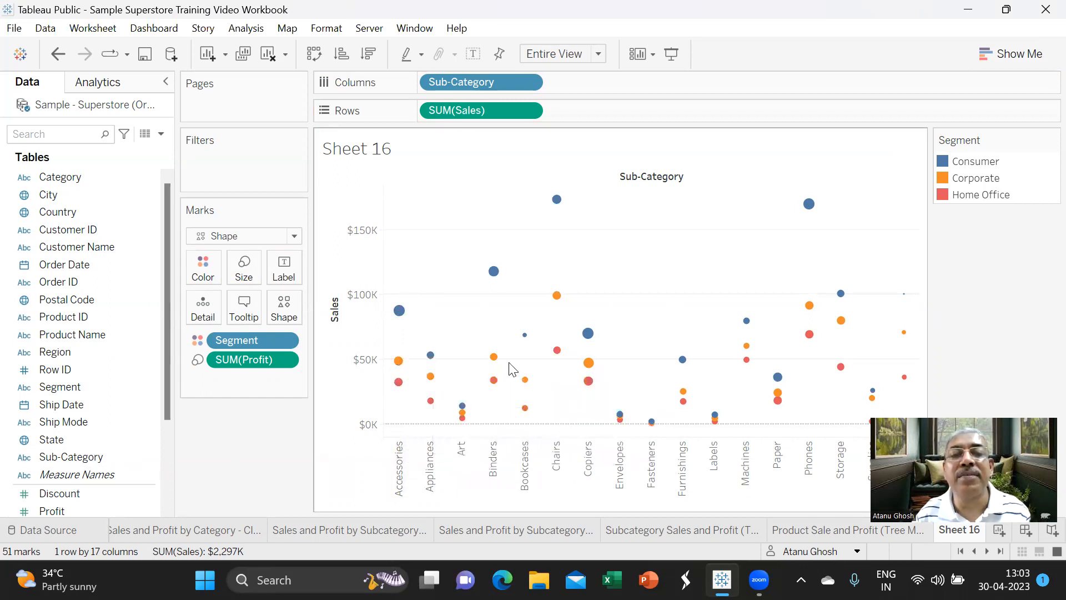
{"action": "mouse_move", "coordinate": [493, 396]}
{"action": "mouse_move", "coordinate": [674, 412]}
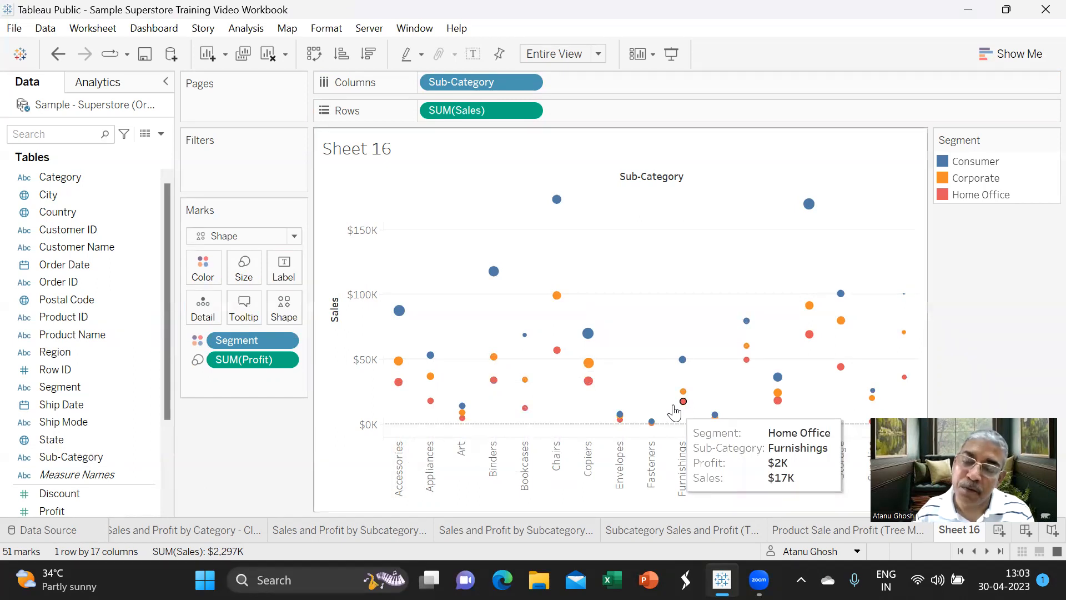
{"action": "mouse_move", "coordinate": [620, 423]}
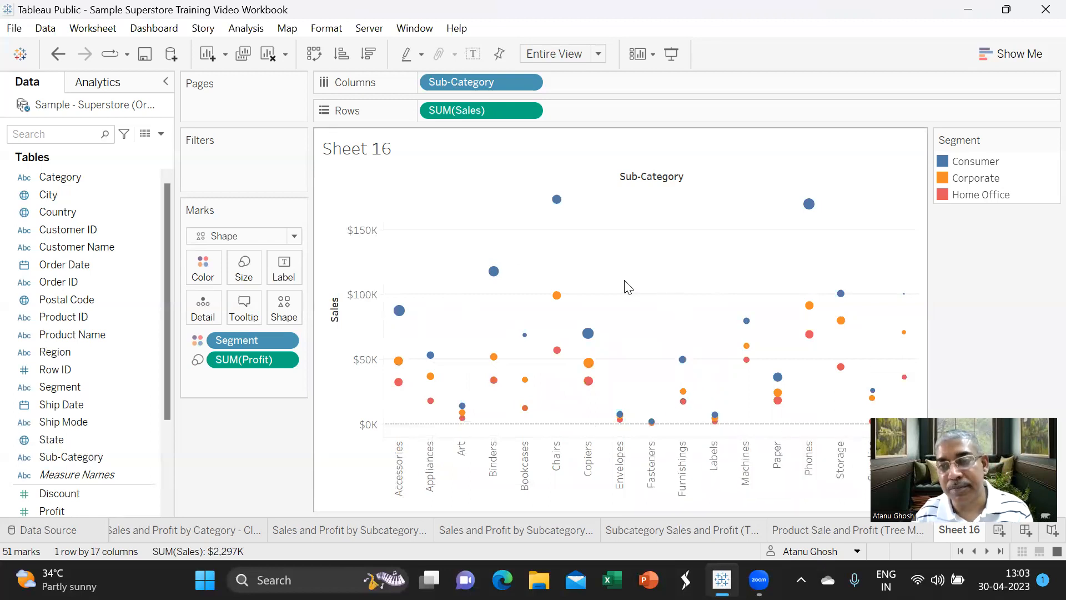
Step: Replace the chart title with "Sales and Profit by Subcategory and Segment"
{"action": "double_click", "coordinate": [391, 155]}
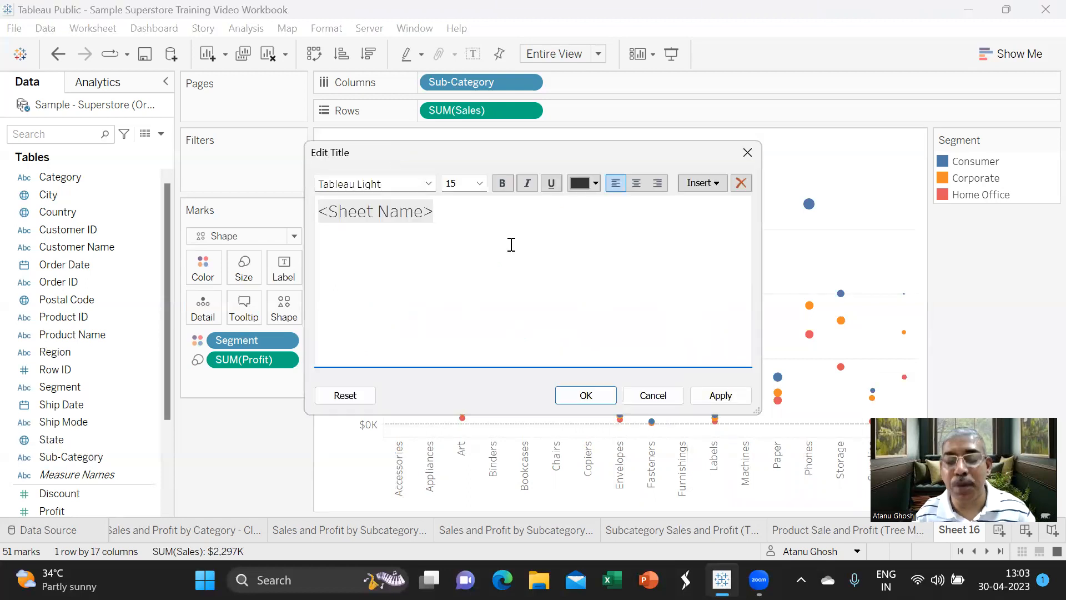
{"action": "key", "text": "Delete"}
{"action": "key", "text": "Delete"}
{"action": "key", "text": "Delete"}
{"action": "key", "text": "Delete"}
{"action": "key", "text": "Delete"}
{"action": "key", "text": "Delete"}
{"action": "key", "text": "Delete"}
{"action": "key", "text": "Delete"}
{"action": "key", "text": "Delete"}
{"action": "key", "text": "Delete"}
{"action": "key", "text": "Delete"}
{"action": "key", "text": "Delete"}
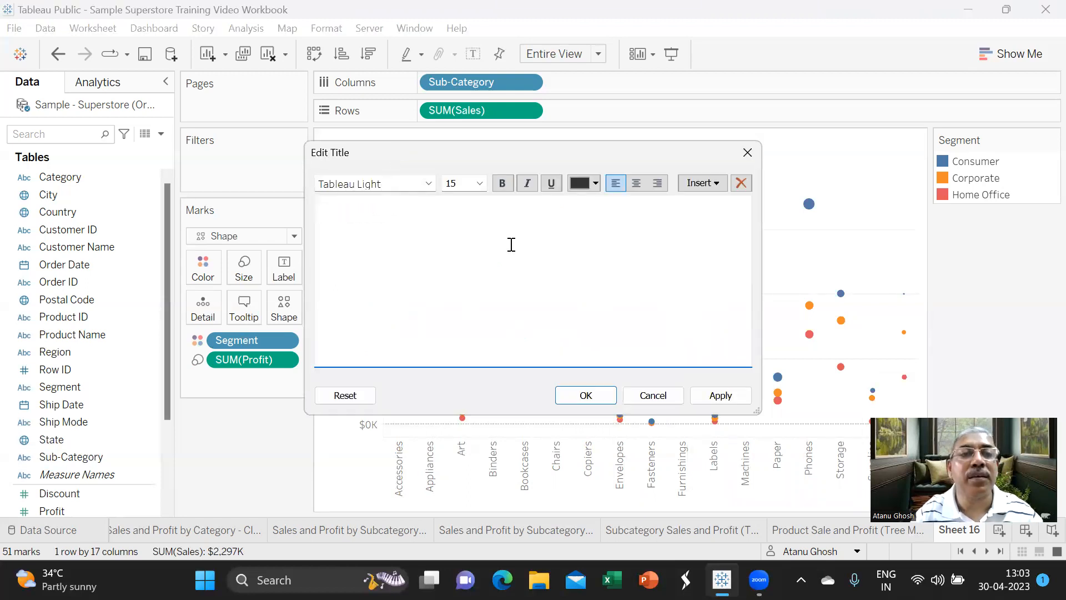
{"action": "type", "text": "Sales and"}
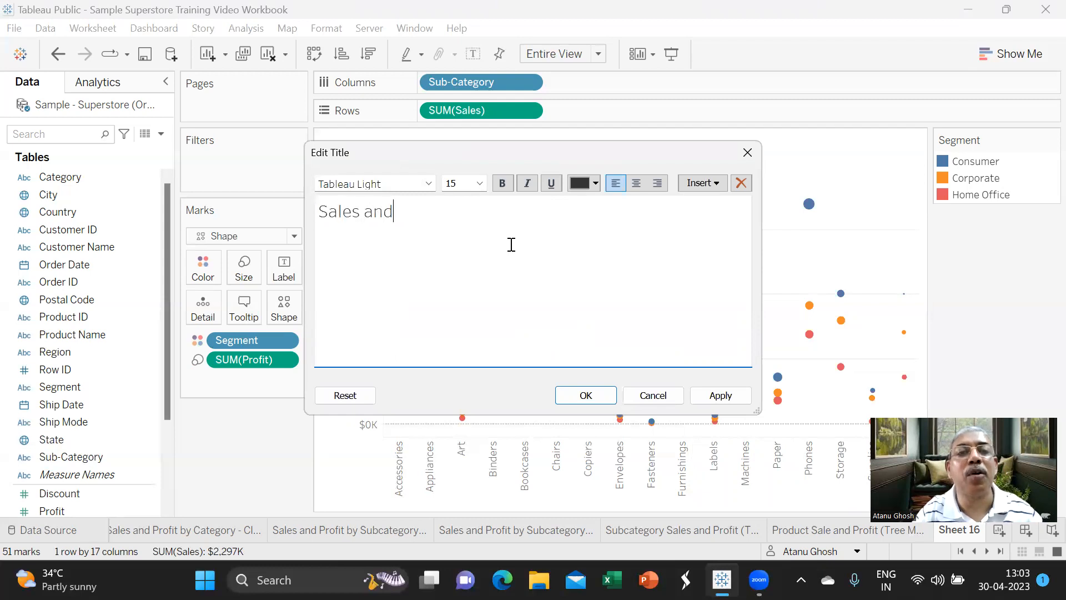
{"action": "type", "text": " Profit by Segment"}
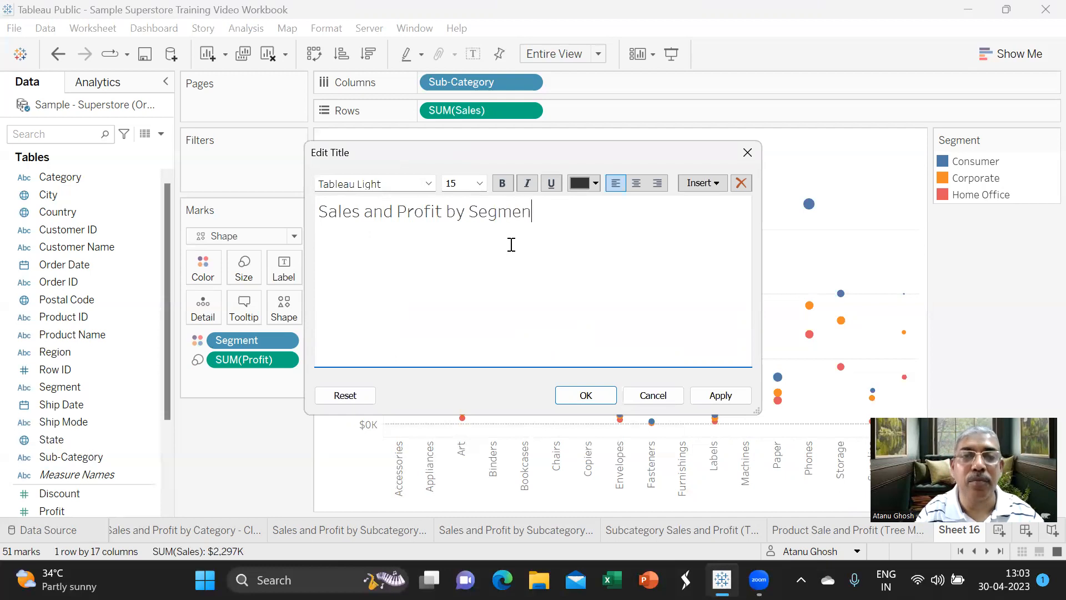
{"action": "key", "text": "BackSpace"}
{"action": "key", "text": "BackSpace"}
{"action": "key", "text": "BackSpace"}
{"action": "key", "text": "BackSpace"}
{"action": "key", "text": "BackSpace"}
{"action": "key", "text": "BackSpace"}
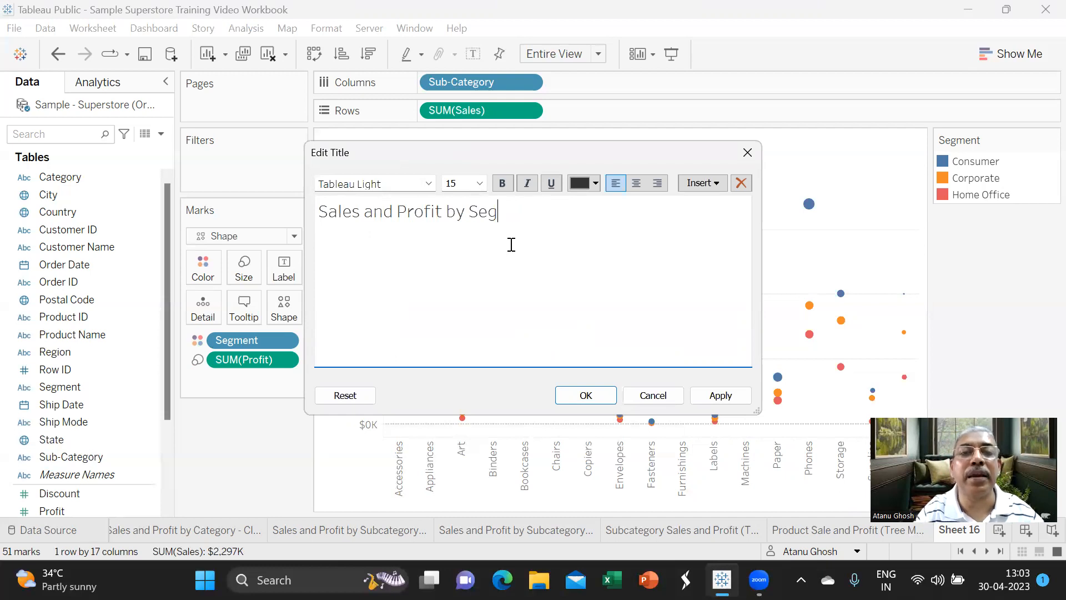
{"action": "type", "text": "ubcat"}
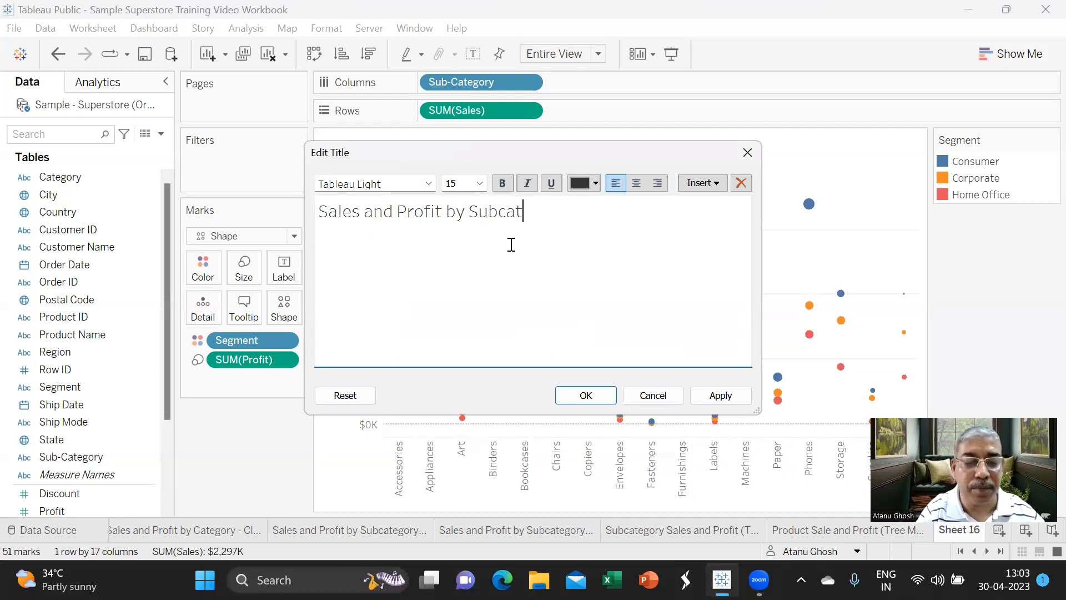
{"action": "type", "text": "egory and S"}
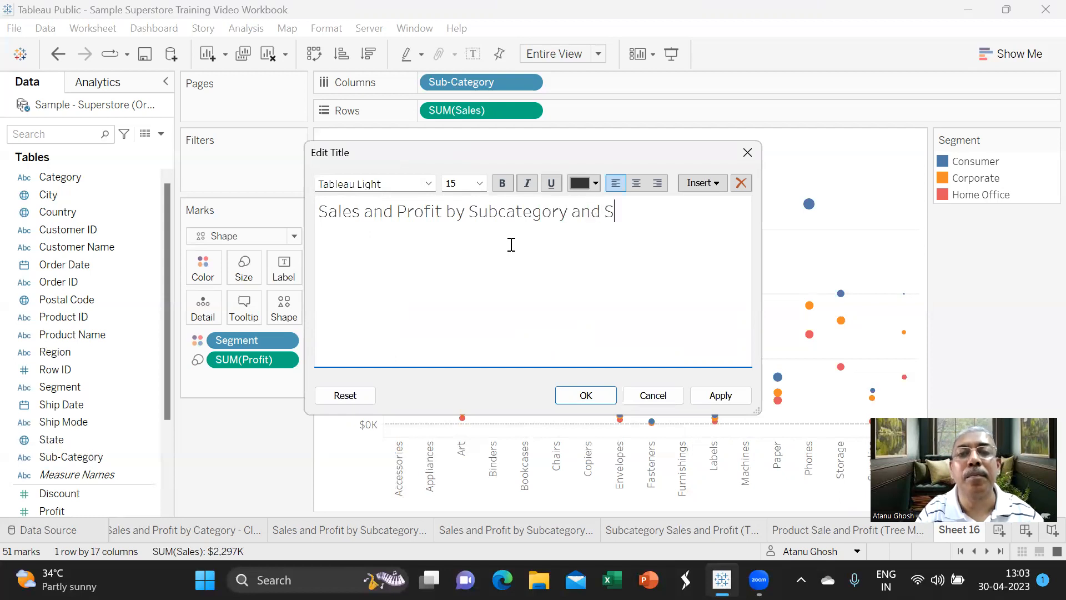
{"action": "type", "text": "egment"}
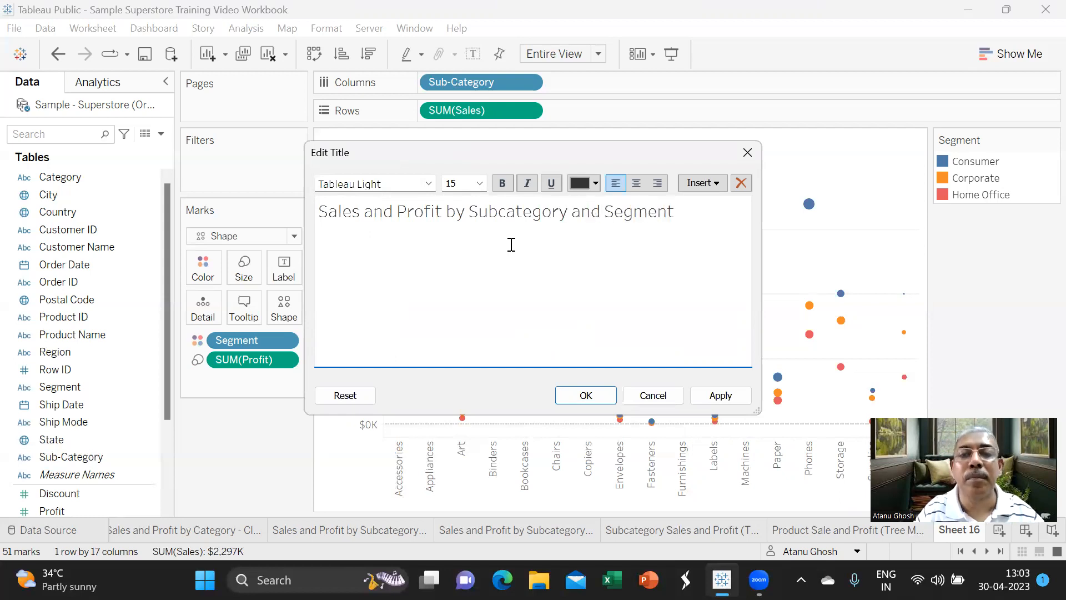
{"action": "left_click", "coordinate": [721, 396]}
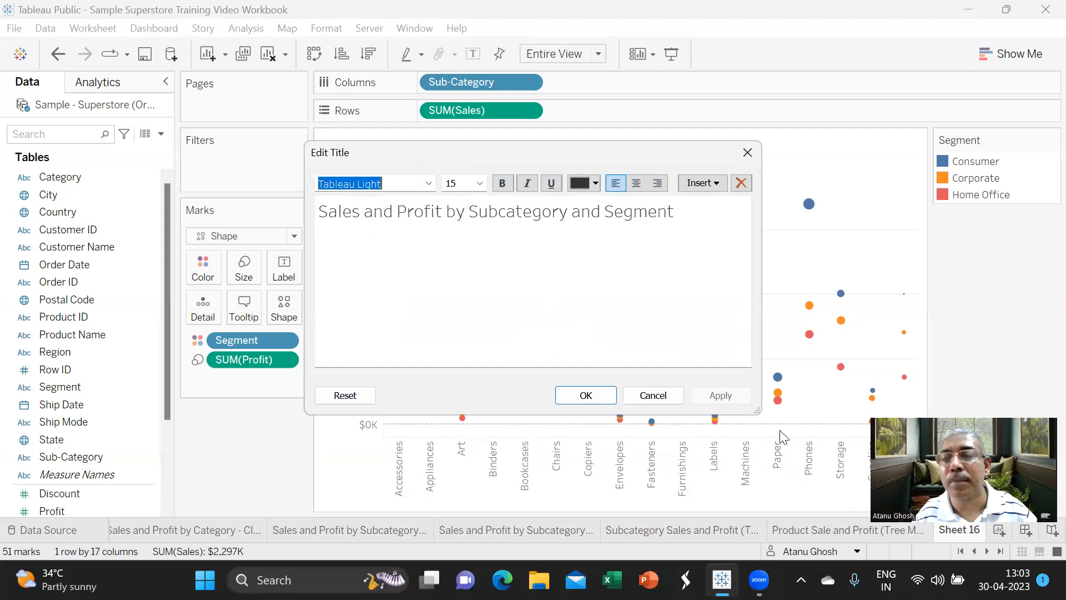
{"action": "key", "text": "Return"}
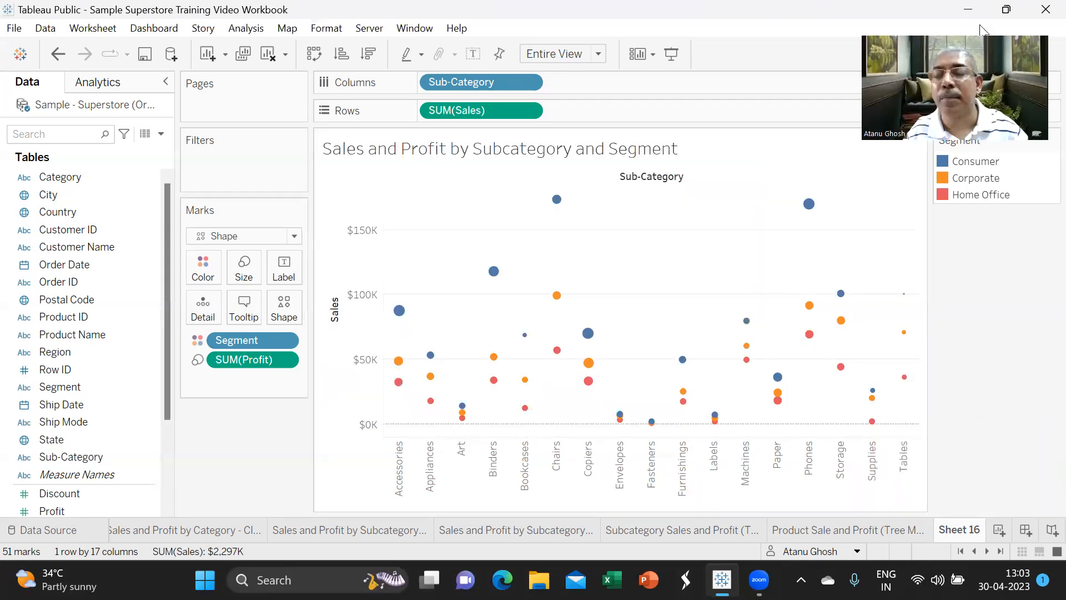
Step: Rename the Sheet 16 worksheet as "Sales and Profit by Subcategory and Segment"
{"action": "double_click", "coordinate": [961, 529]}
{"action": "type", "text": "Sales and"}
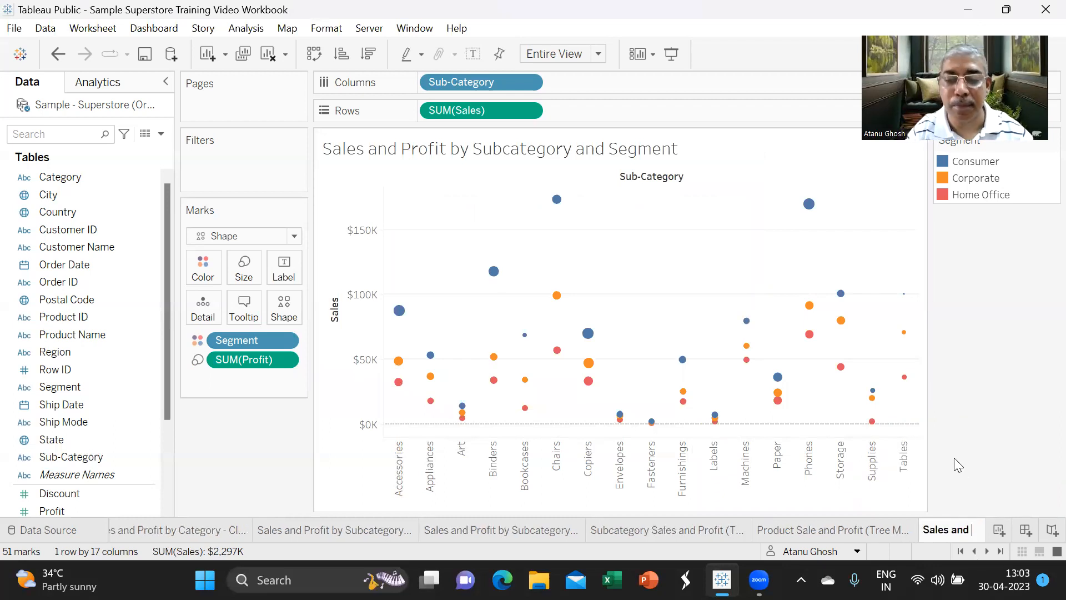
{"action": "type", "text": " Profit by"}
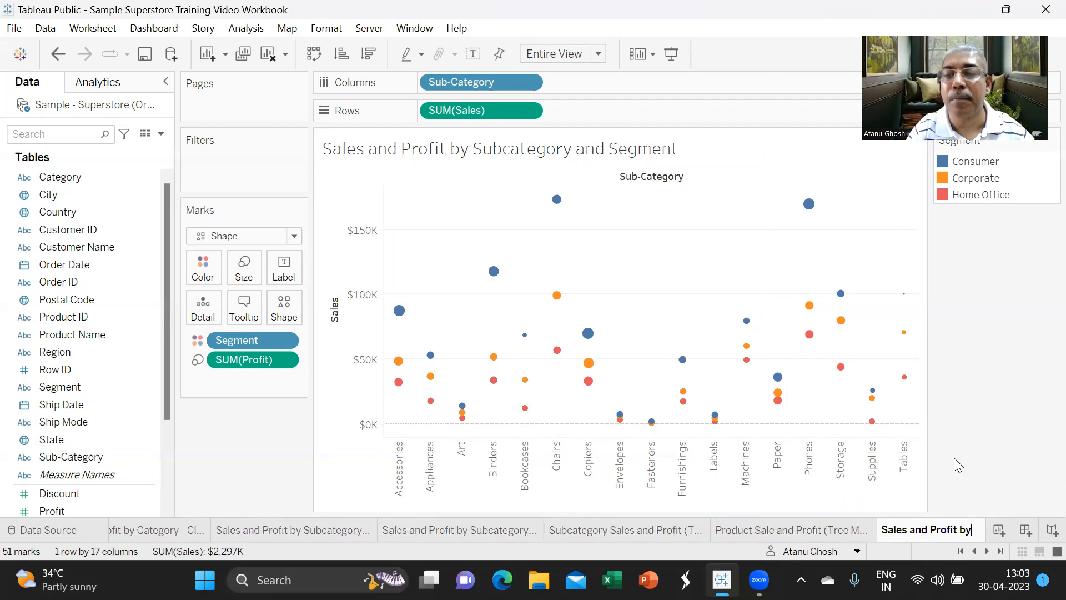
{"action": "type", "text": " Subcat"}
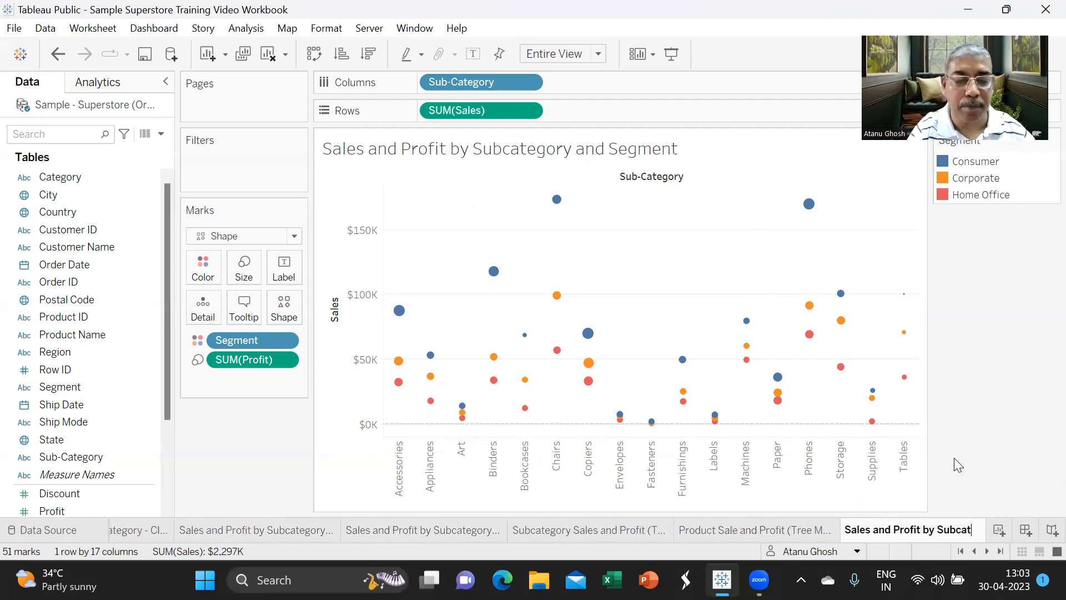
{"action": "type", "text": "egory and"}
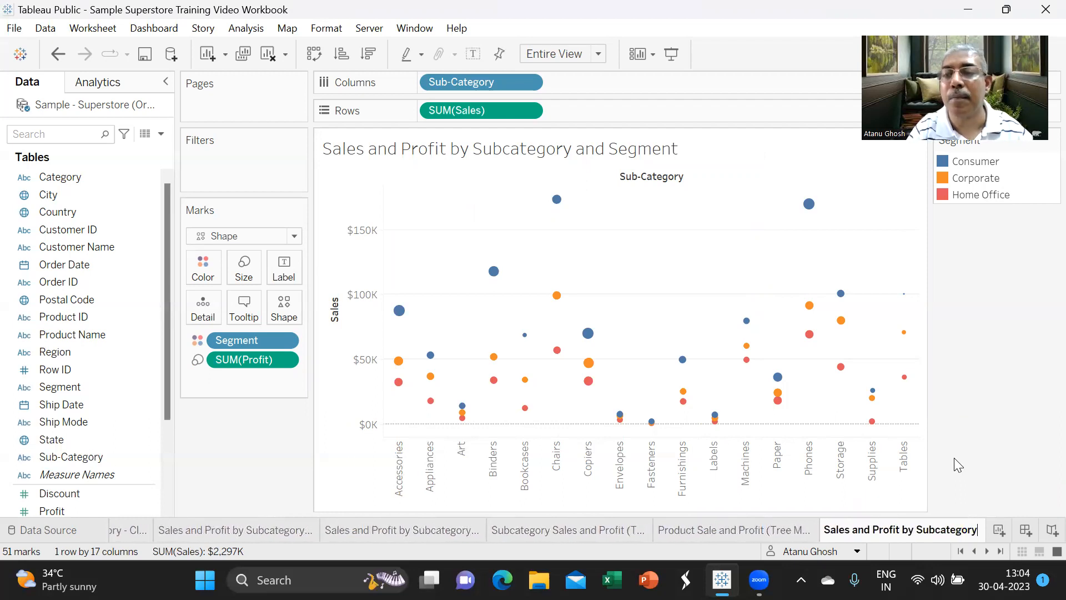
{"action": "type", "text": "gment"}
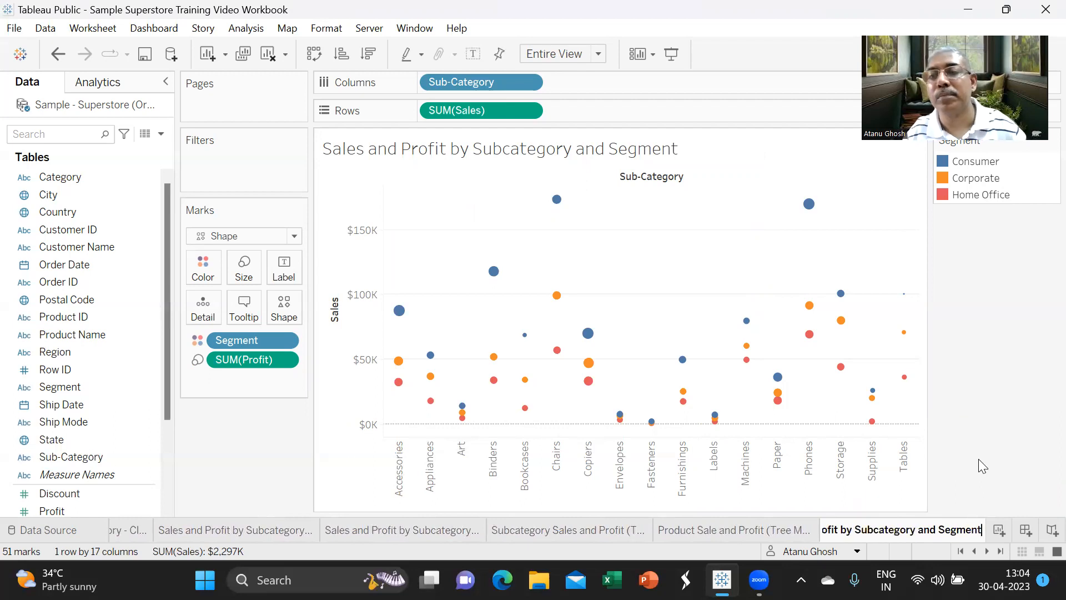
{"action": "key", "text": "Return"}
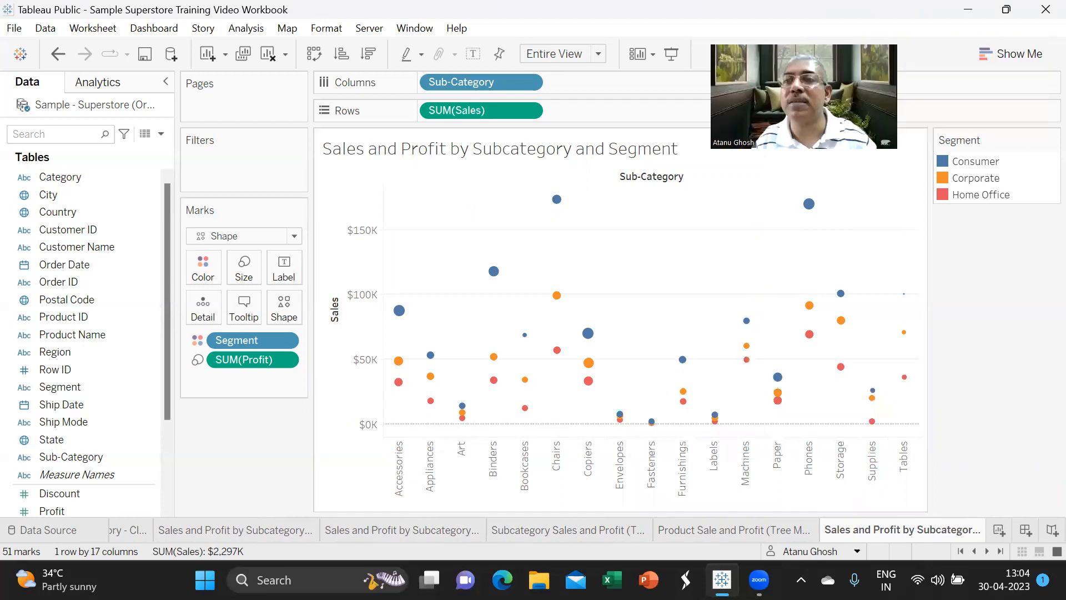
Step: Check the field requirements for the side-by-side circles chart and add a new worksheet with the chart type suggestions open
{"action": "key", "text": "ctrl+1"}
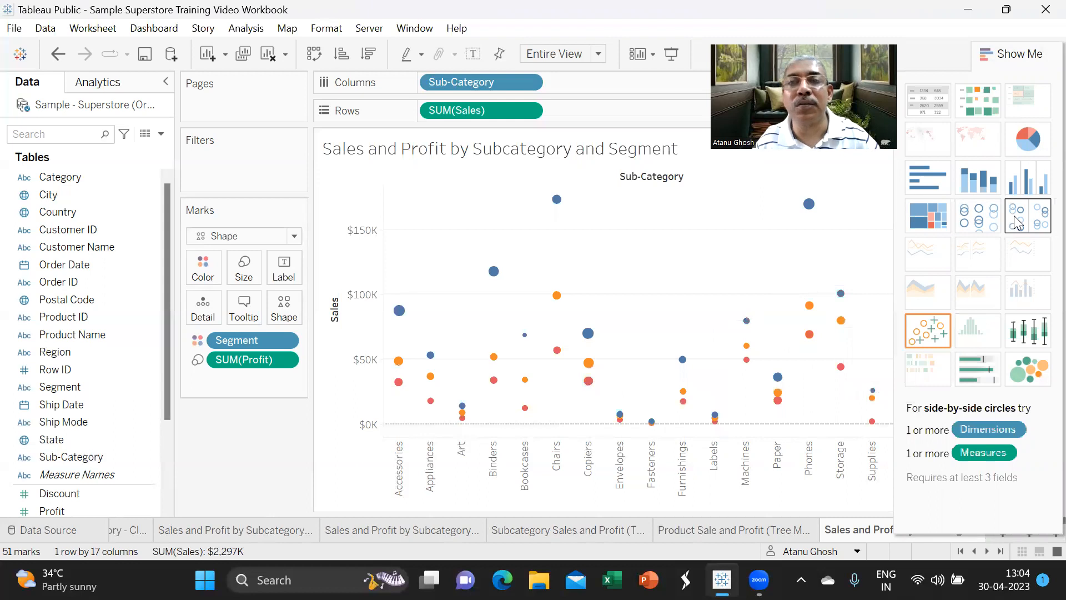
{"action": "left_click", "coordinate": [1006, 51]}
{"action": "left_click", "coordinate": [998, 531]}
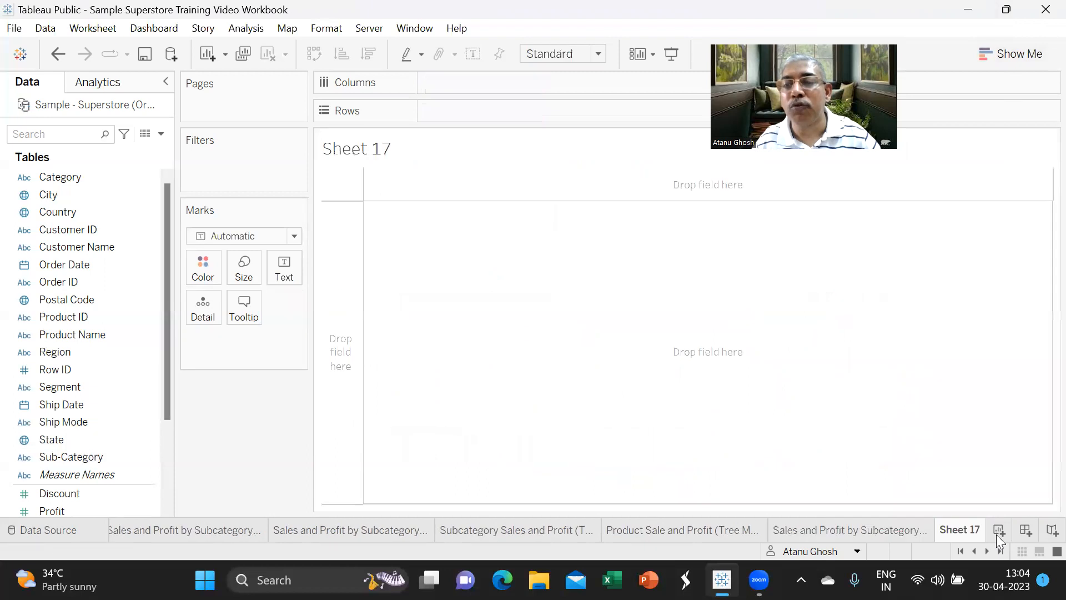
{"action": "left_click", "coordinate": [1010, 56]}
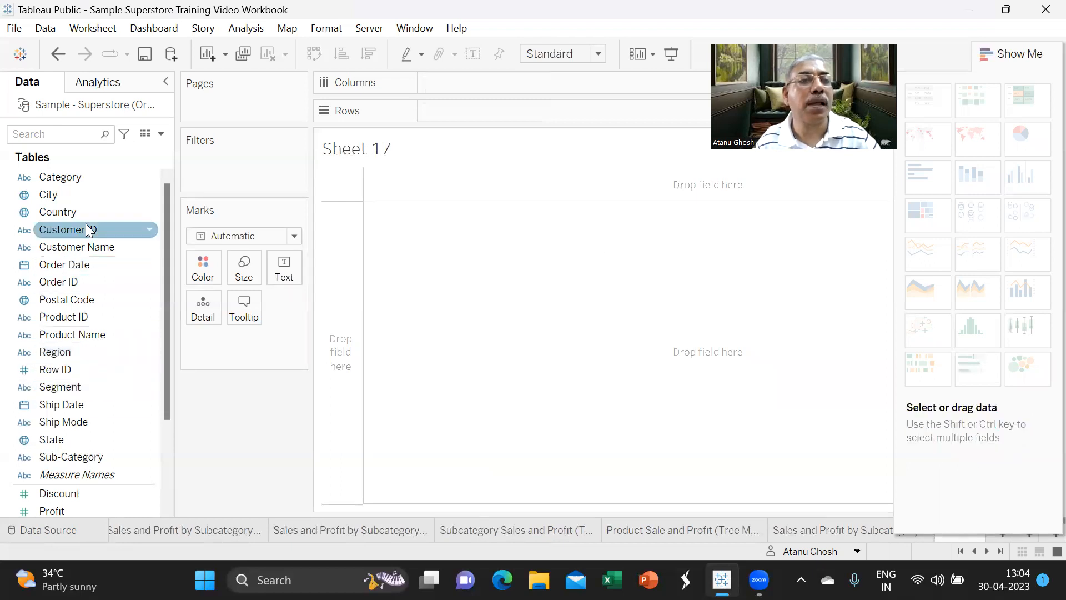
Step: Place Category on Columns, and Sales and Profit on Rows
{"action": "scroll", "coordinate": [102, 316], "scroll_direction": "down", "scroll_amount": 2}
{"action": "scroll", "coordinate": [111, 319], "scroll_direction": "up", "scroll_amount": 2}
{"action": "left_click_drag", "start_coordinate": [105, 177], "coordinate": [488, 81]}
{"action": "scroll", "coordinate": [100, 422], "scroll_direction": "down", "scroll_amount": 3}
{"action": "scroll", "coordinate": [102, 439], "scroll_direction": "down", "scroll_amount": 1}
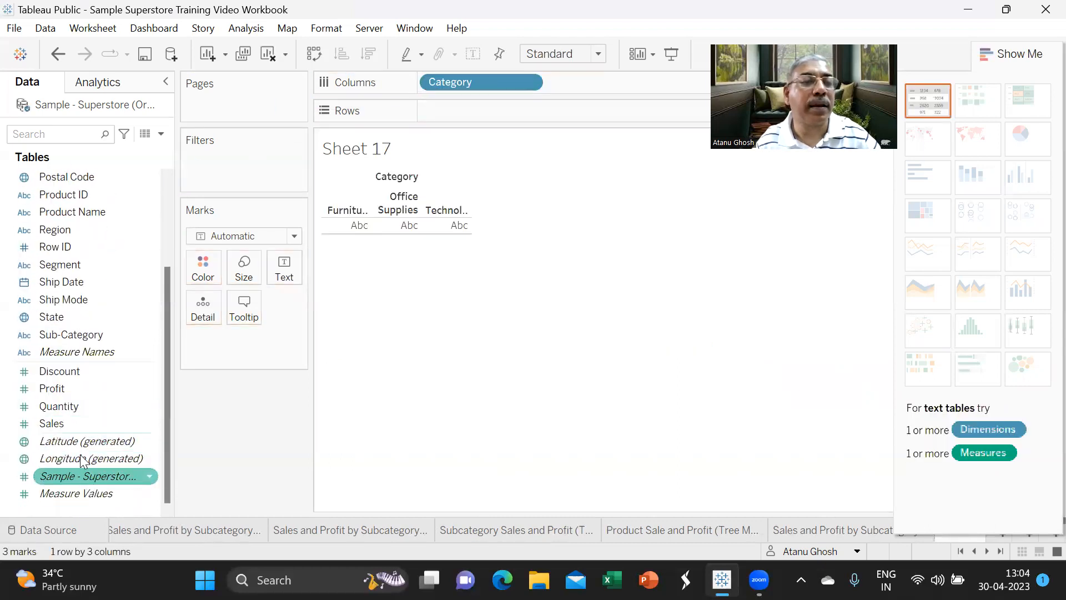
{"action": "left_click_drag", "start_coordinate": [74, 425], "coordinate": [458, 113]}
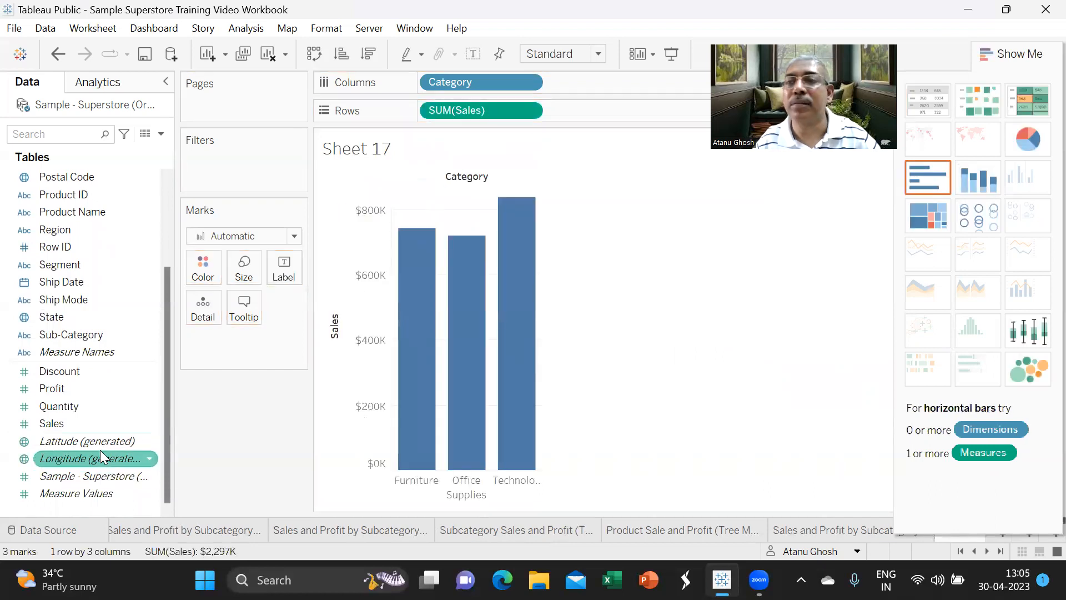
{"action": "left_click_drag", "start_coordinate": [61, 388], "coordinate": [575, 111]}
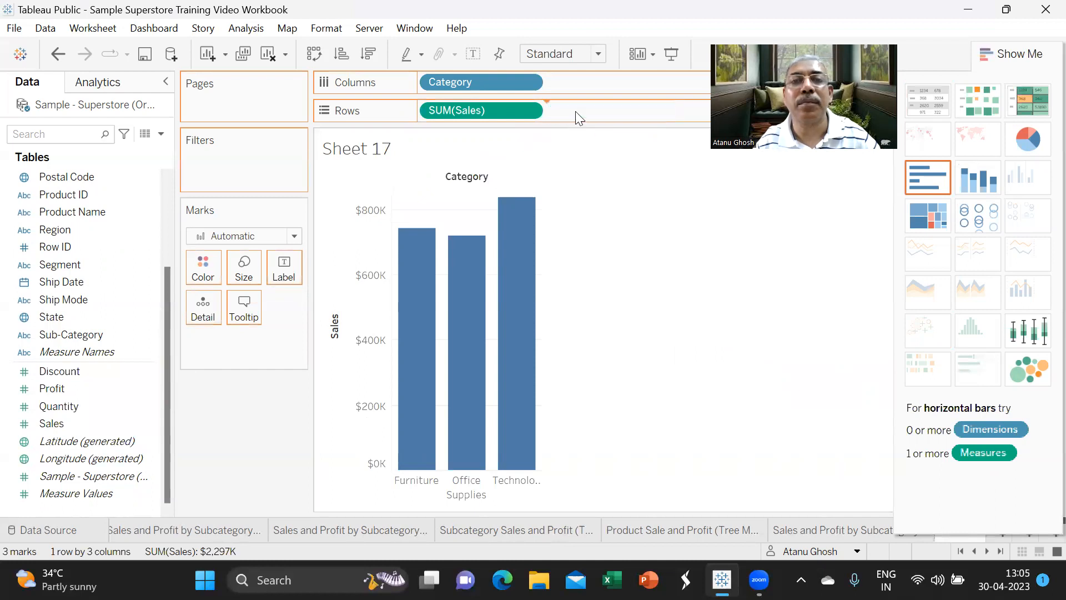
Step: Convert the chart to side-by-side circles and order the measure values so that Sales comes before Profit
{"action": "left_click", "coordinate": [1041, 224]}
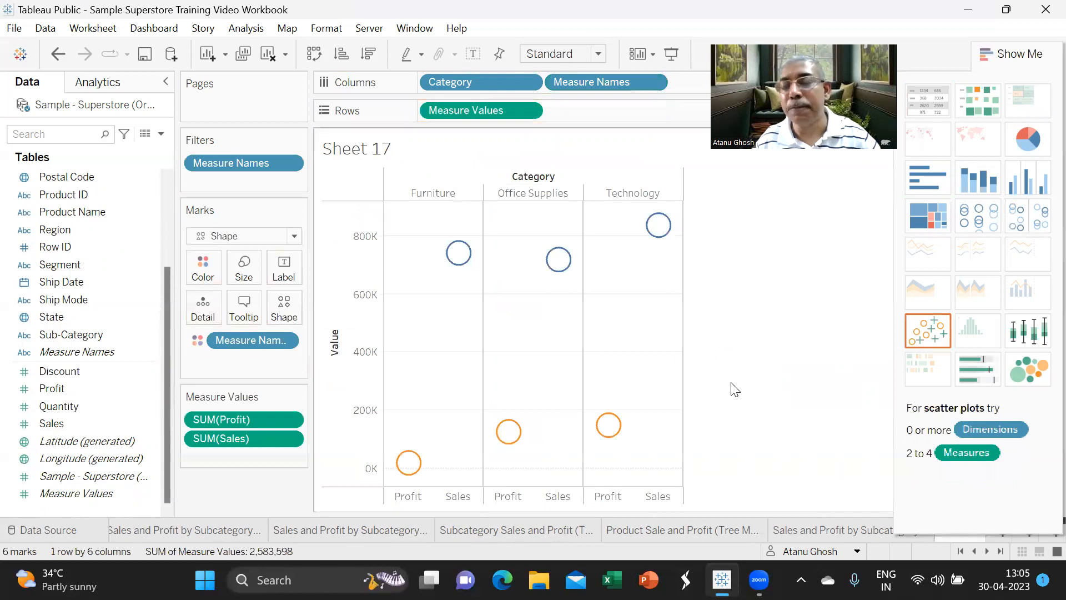
{"action": "left_click_drag", "start_coordinate": [242, 421], "coordinate": [241, 455]}
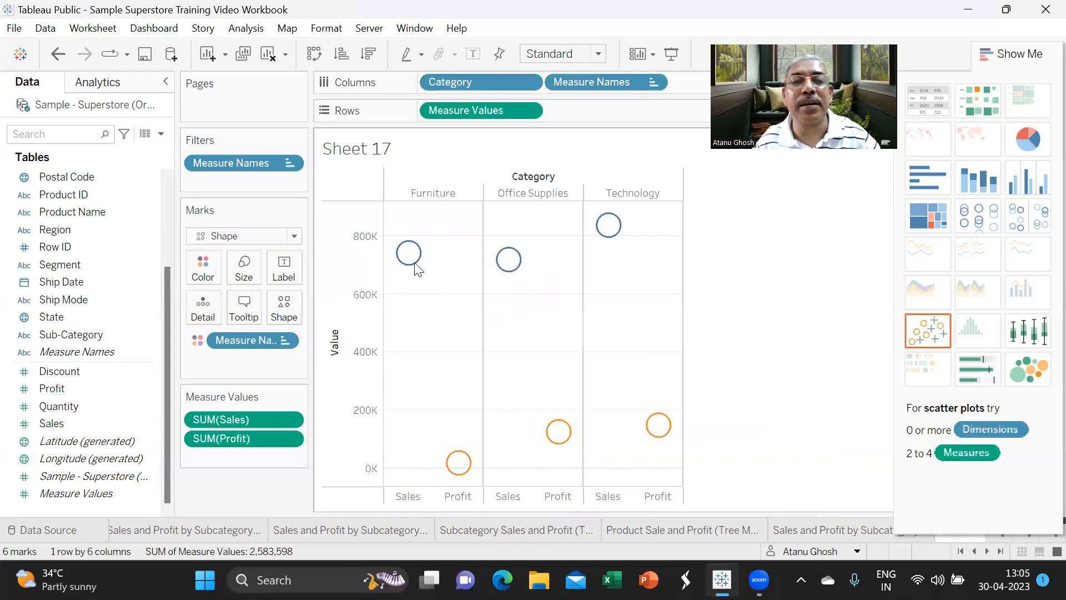
{"action": "mouse_move", "coordinate": [414, 259]}
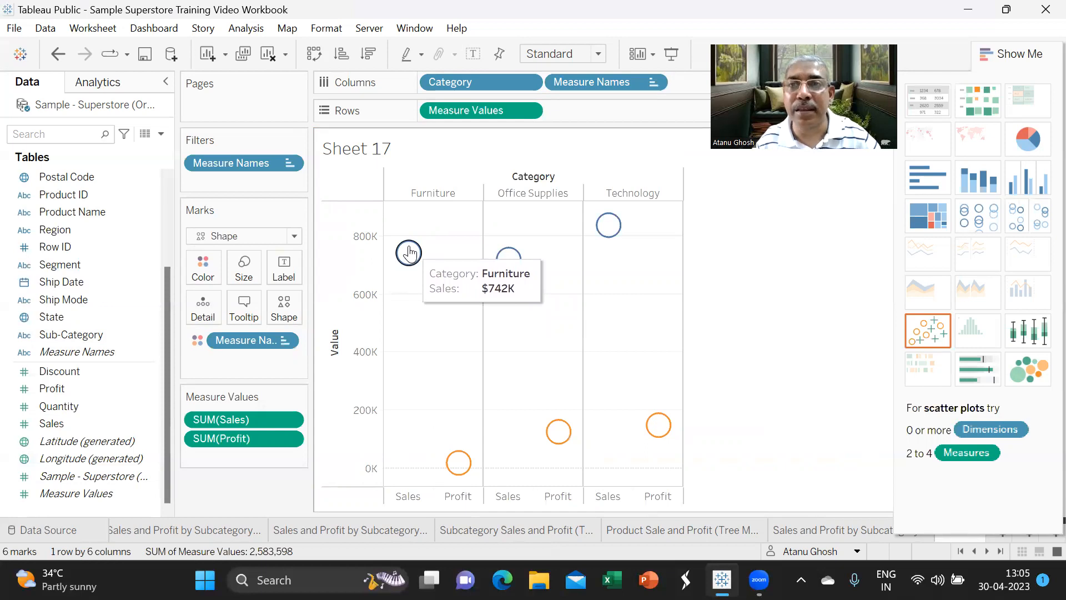
{"action": "mouse_move", "coordinate": [525, 260]}
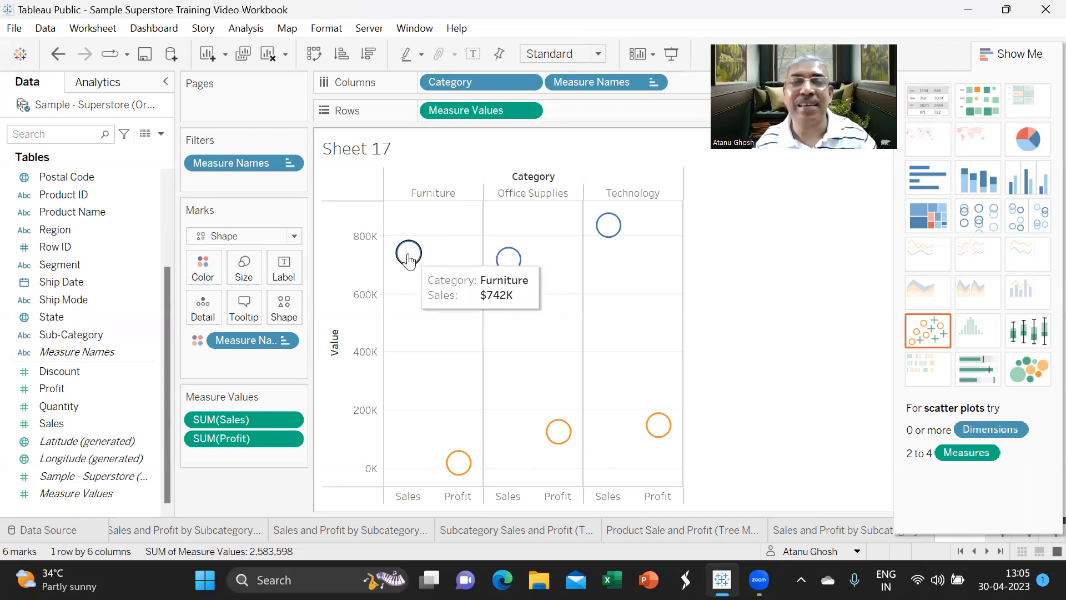
{"action": "mouse_move", "coordinate": [454, 461]}
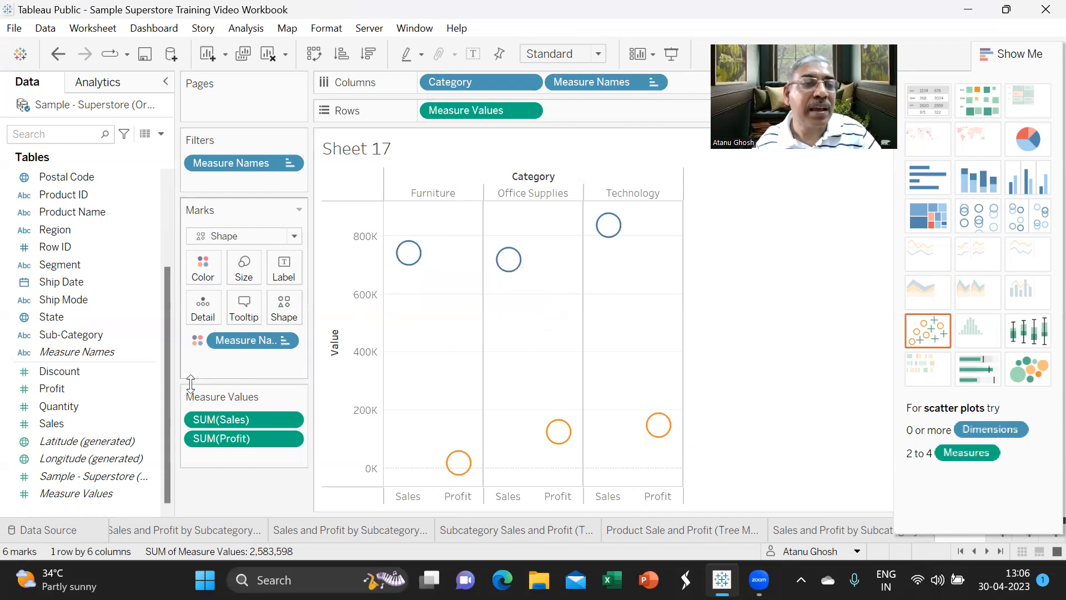
Step: Size the circles by Quantity and change their shape to filled circles
{"action": "left_click_drag", "start_coordinate": [90, 407], "coordinate": [245, 267]}
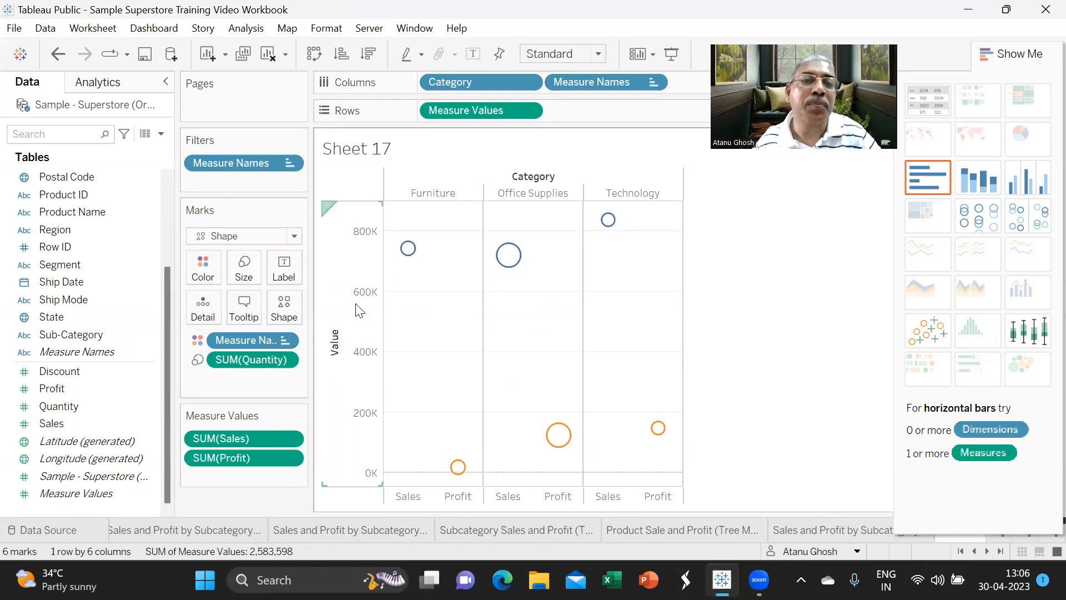
{"action": "left_click", "coordinate": [285, 315]}
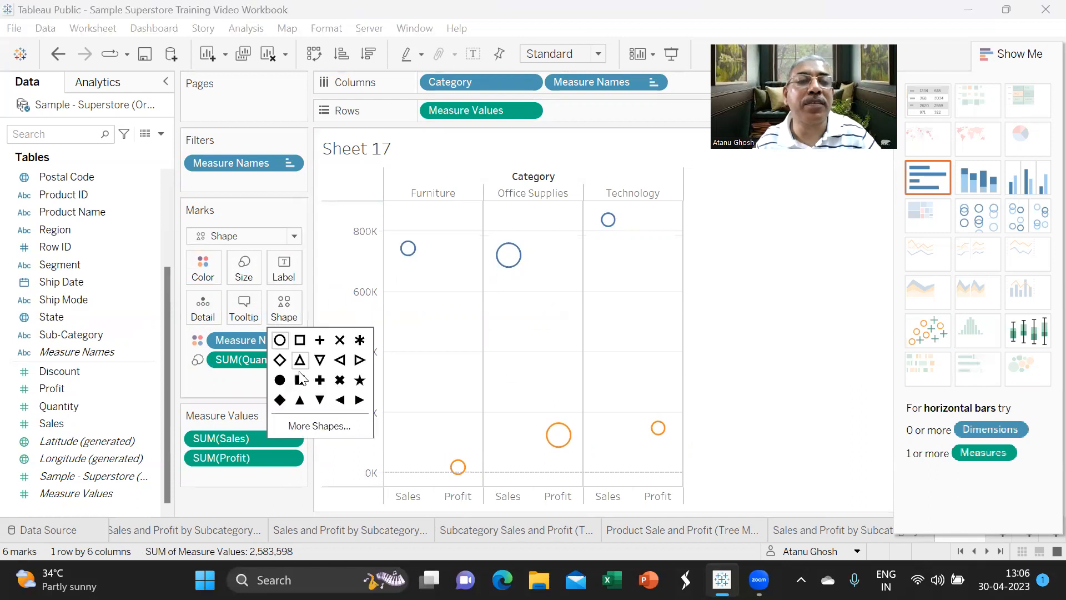
{"action": "left_click", "coordinate": [280, 380]}
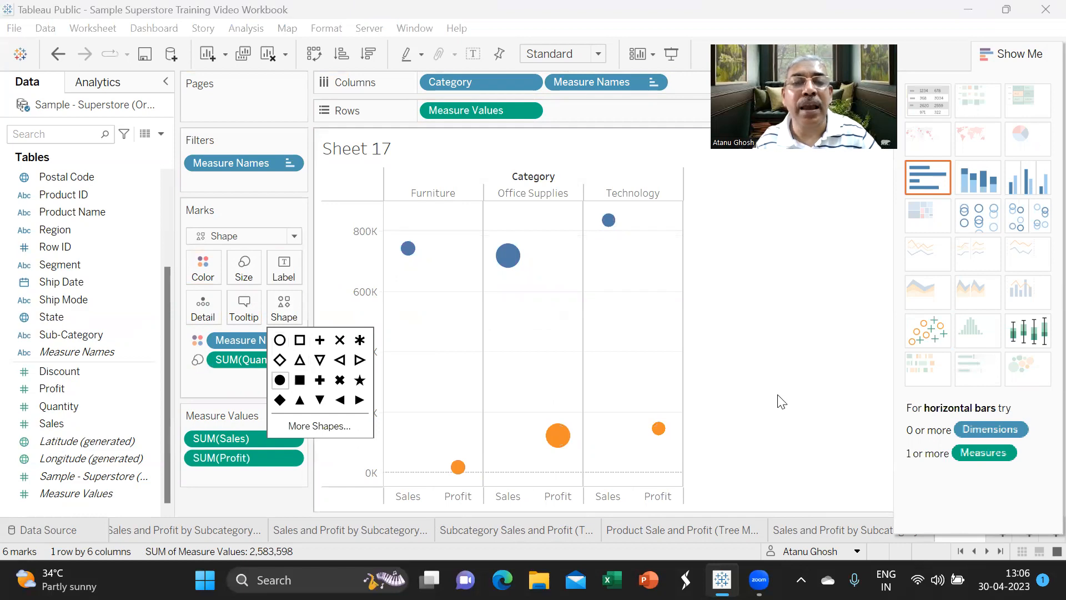
{"action": "left_click", "coordinate": [787, 380]}
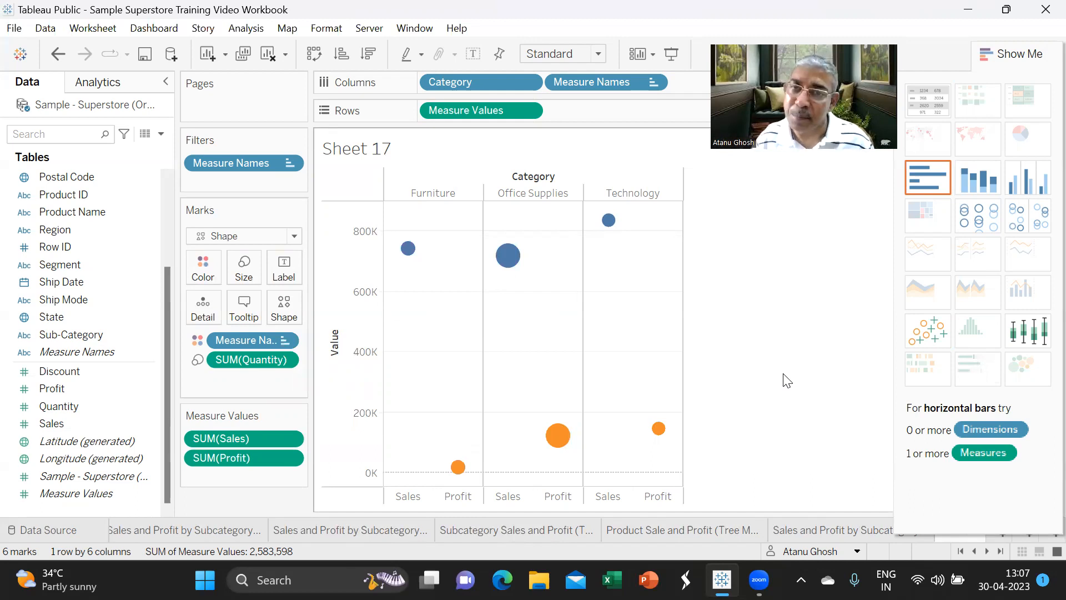
Step: Fit the side-by-side circles chart to Entire View
{"action": "mouse_move", "coordinate": [560, 457]}
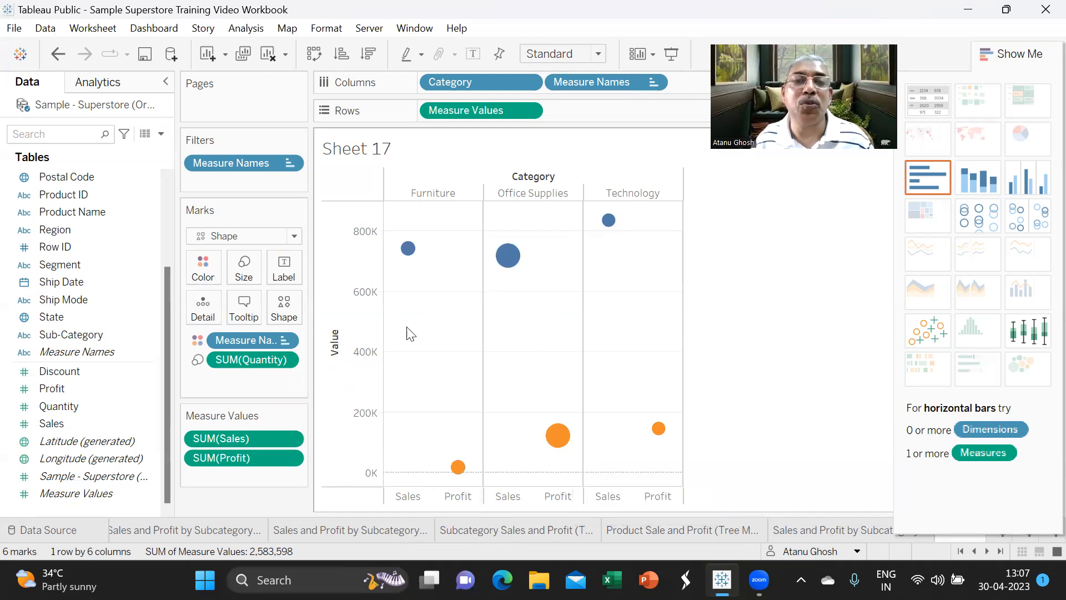
{"action": "mouse_move", "coordinate": [409, 254]}
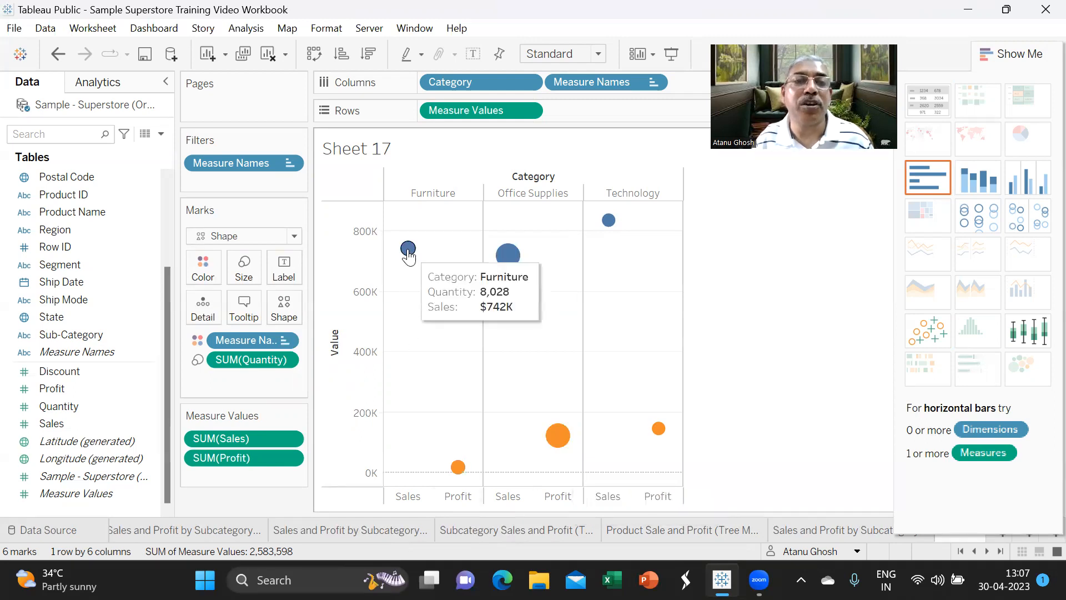
{"action": "mouse_move", "coordinate": [512, 256]}
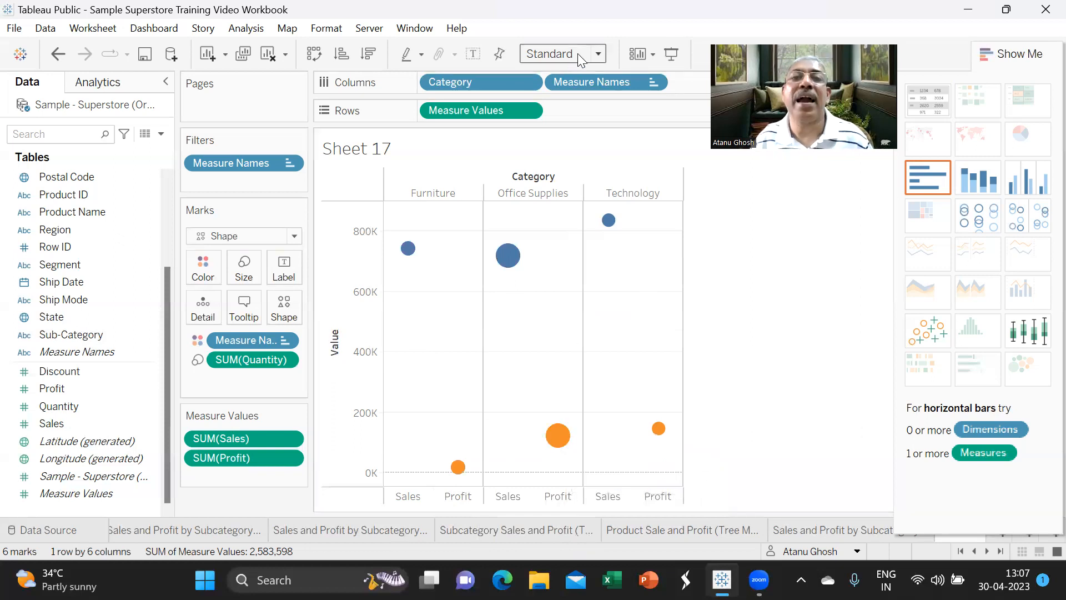
{"action": "left_click", "coordinate": [597, 53]}
{"action": "left_click", "coordinate": [575, 111]}
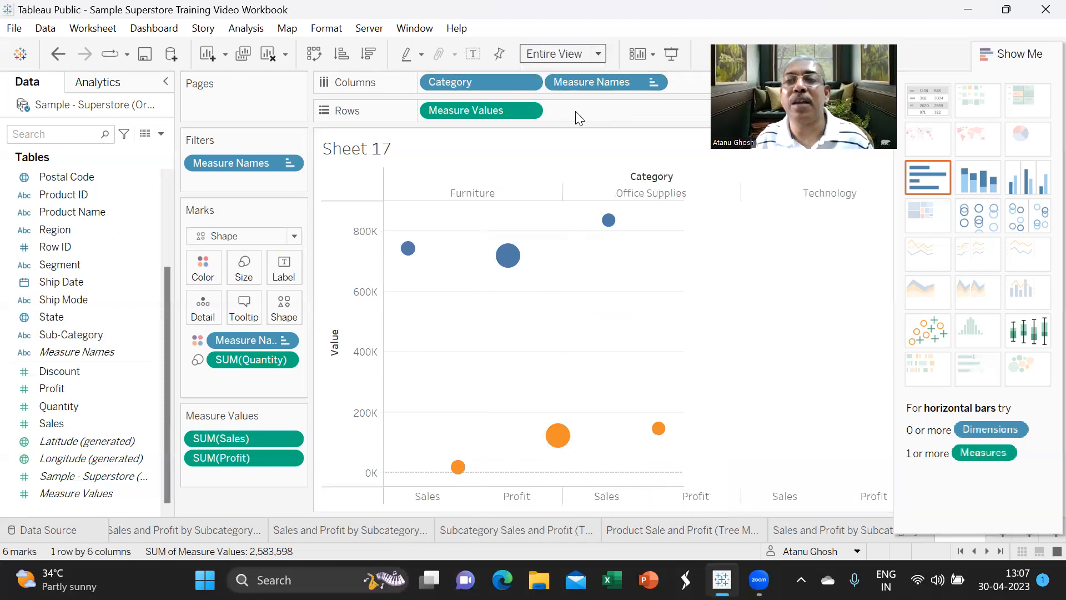
Step: Close the chart suggestions and hide the Measure Names color legend and the Quantity size legend
{"action": "left_click", "coordinate": [1020, 54]}
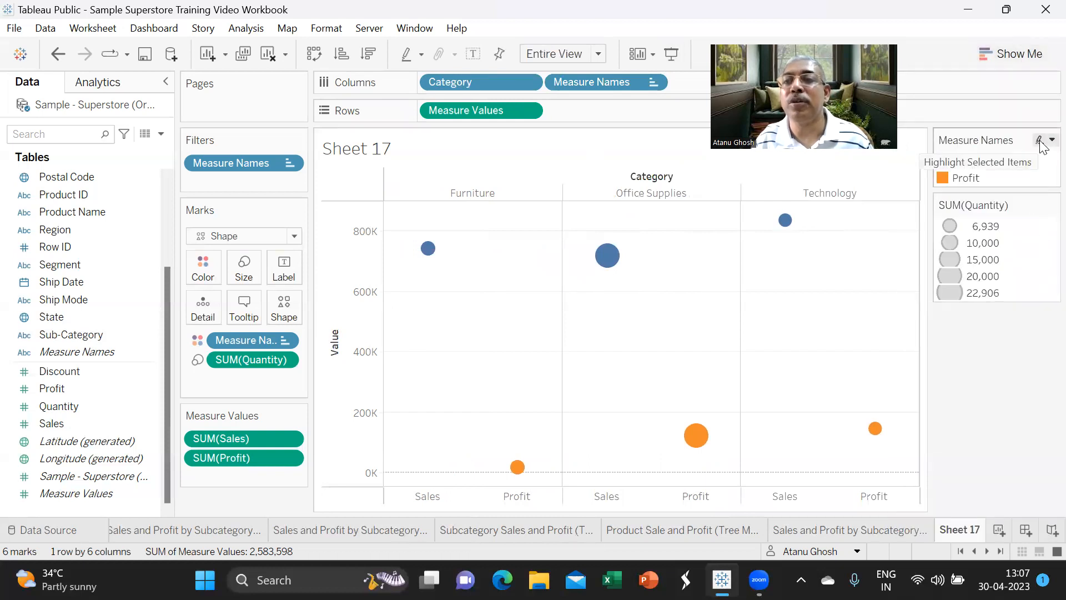
{"action": "left_click", "coordinate": [1052, 140]}
{"action": "left_click", "coordinate": [957, 296]}
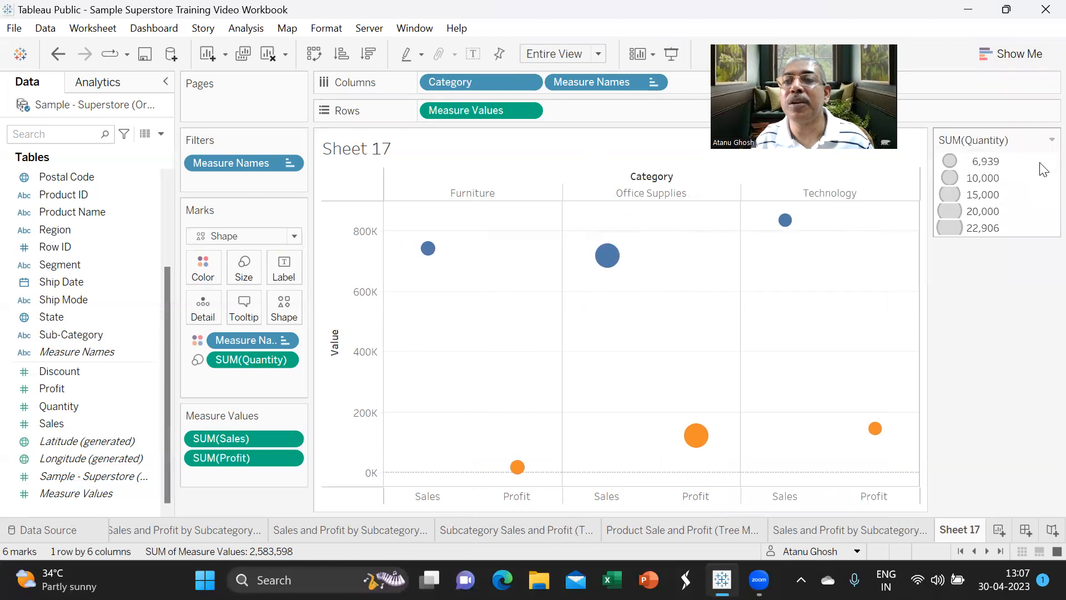
{"action": "left_click", "coordinate": [1052, 140]}
{"action": "left_click", "coordinate": [993, 233]}
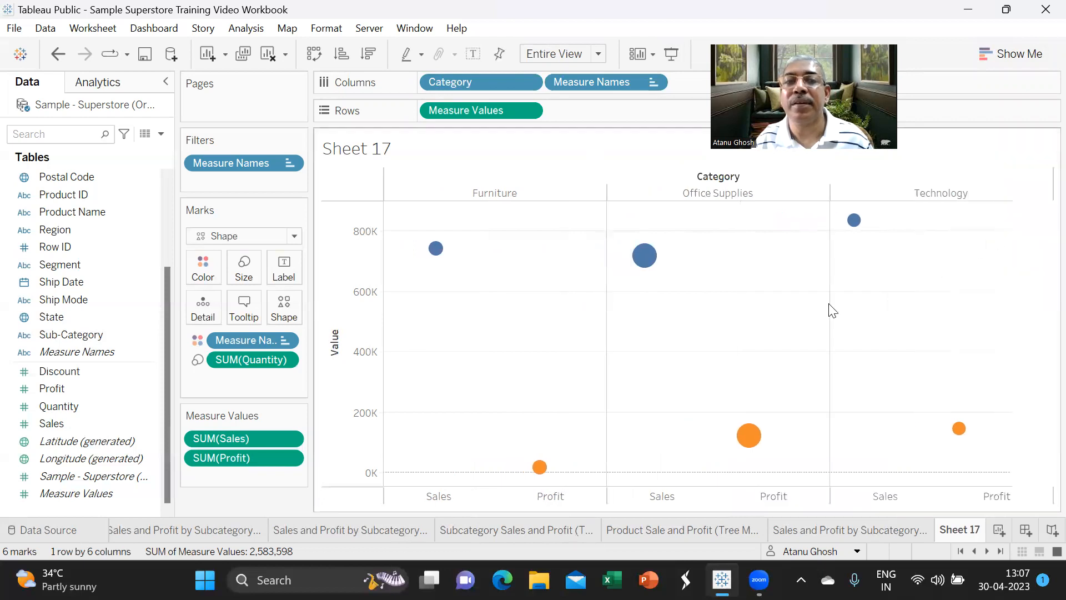
Step: Replace the chart title with "Sales Profit and Quantity by Category (Side by Side Circle Chart)"
{"action": "double_click", "coordinate": [352, 155]}
{"action": "left_click_drag", "start_coordinate": [435, 210], "coordinate": [261, 211]}
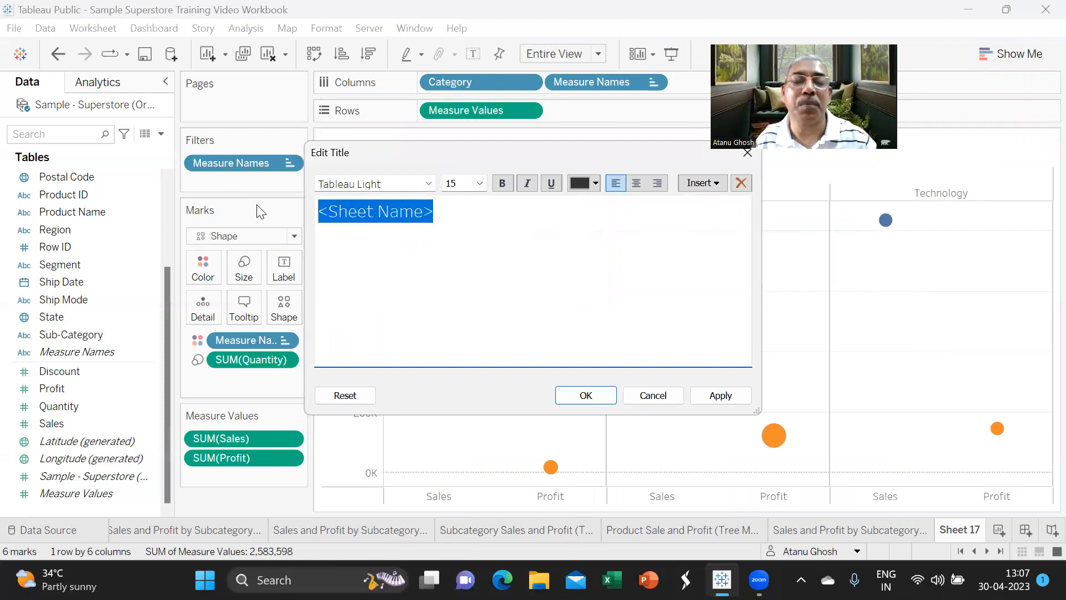
{"action": "type", "text": "Sa"}
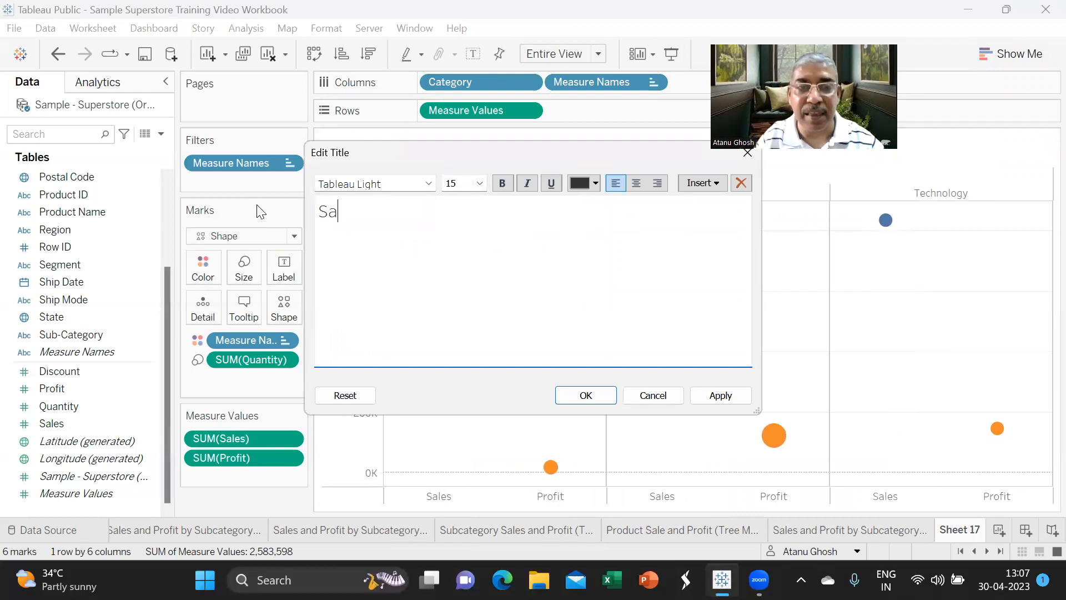
{"action": "type", "text": "les Prf"}
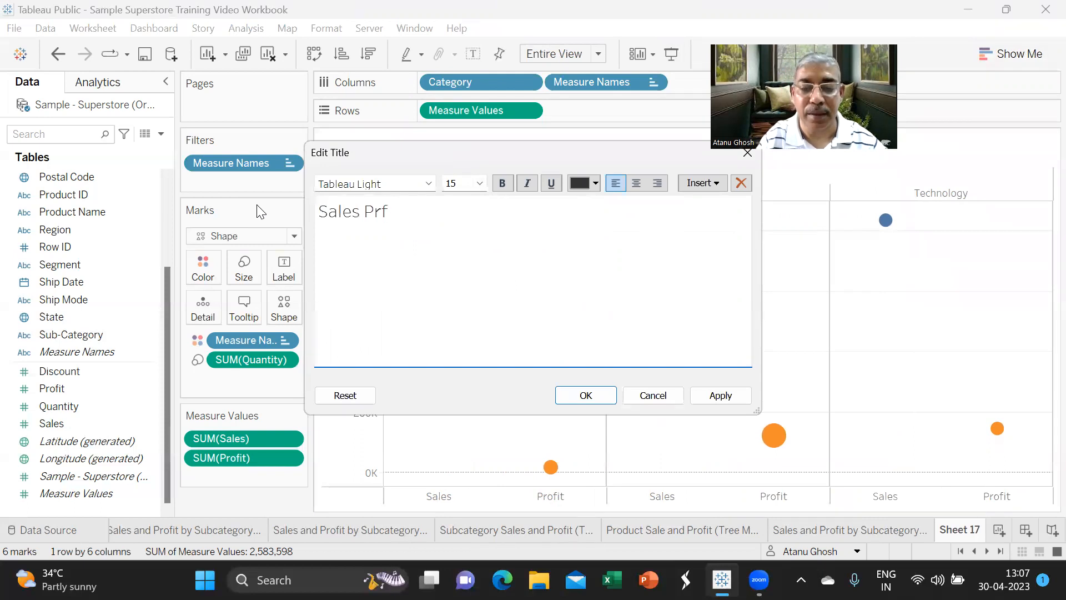
{"action": "type", "text": "oytofit and Quant"}
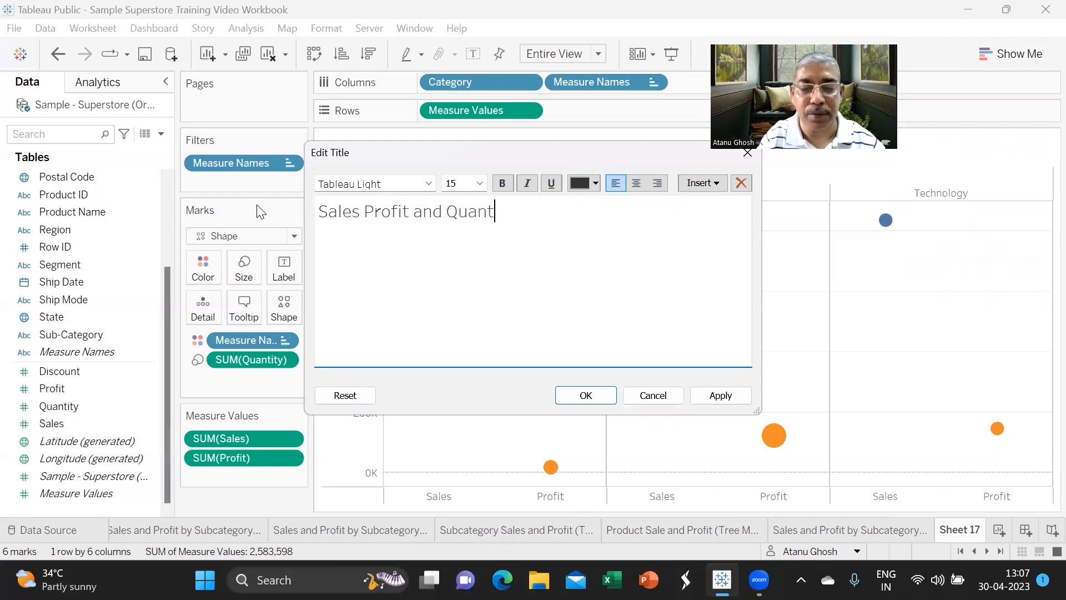
{"action": "type", "text": "ity by Category (Side by "}
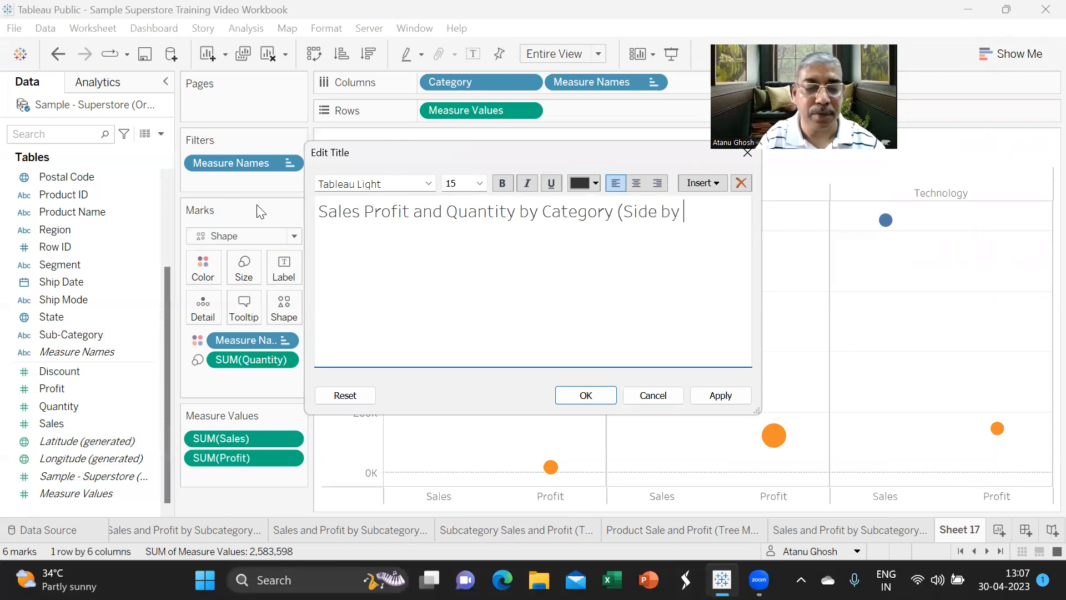
{"action": "type", "text": "Side Circle Chart"}
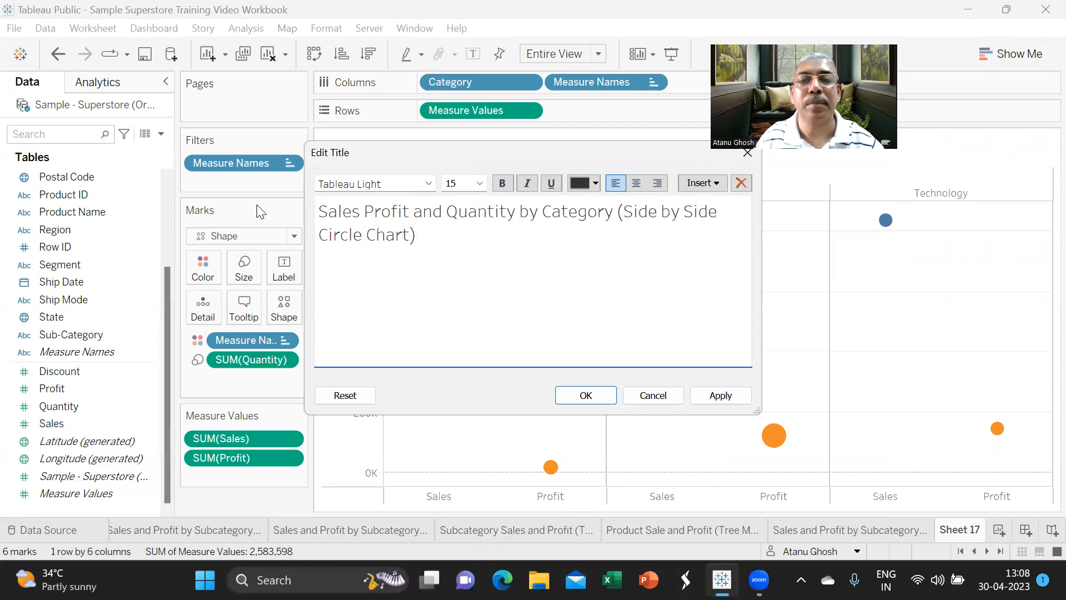
{"action": "left_click", "coordinate": [727, 397]}
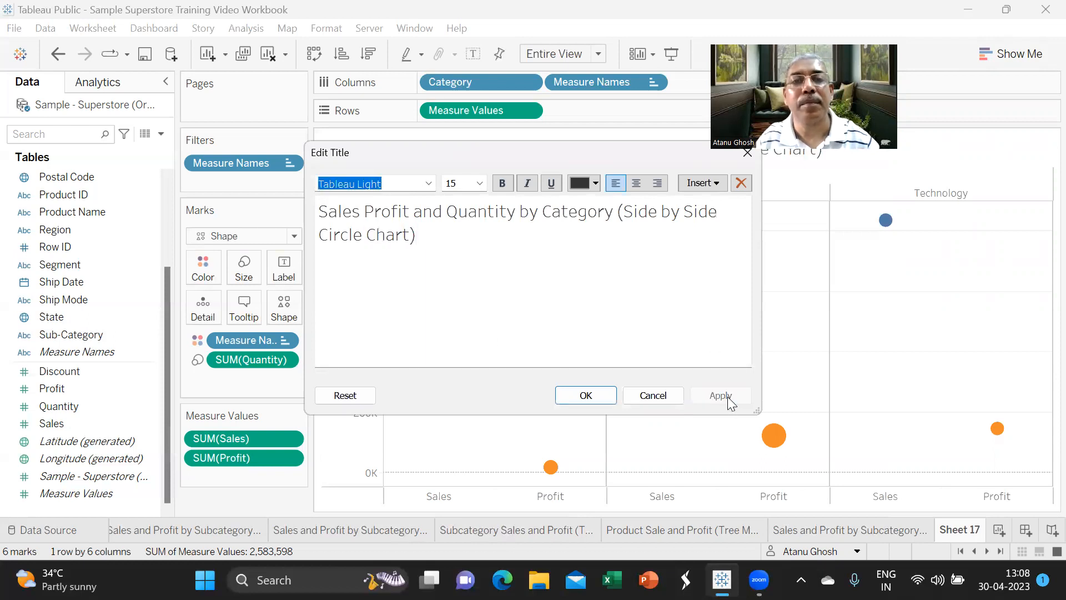
{"action": "left_click", "coordinate": [589, 397]}
Step: Rename the current sheet as "Sales Profit and Qty by Cat Side-by-Side Circle"
{"action": "double_click", "coordinate": [960, 531]}
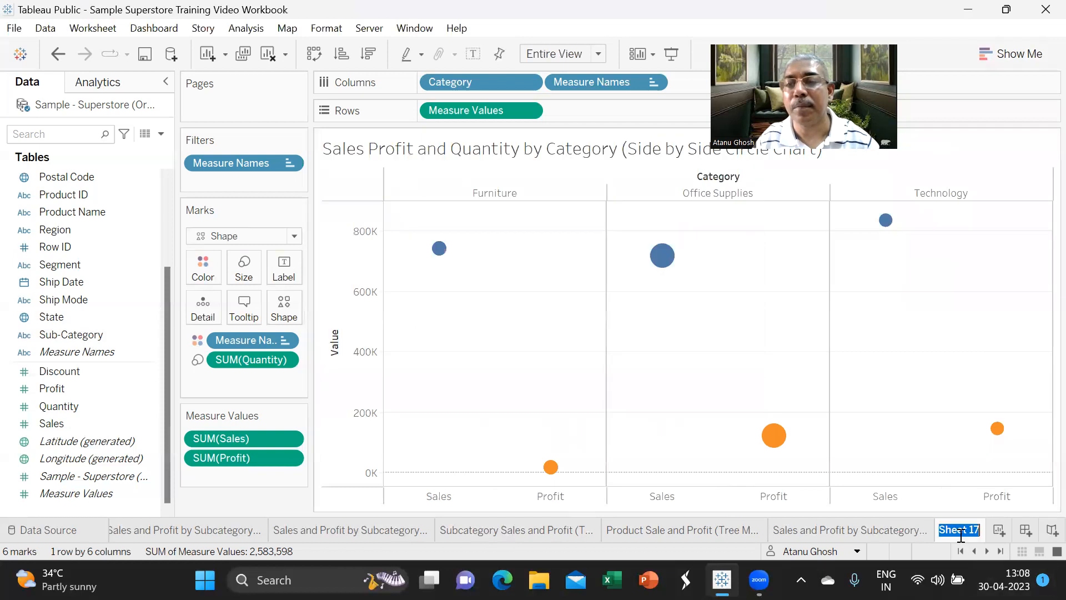
{"action": "type", "text": "Sales Profit"}
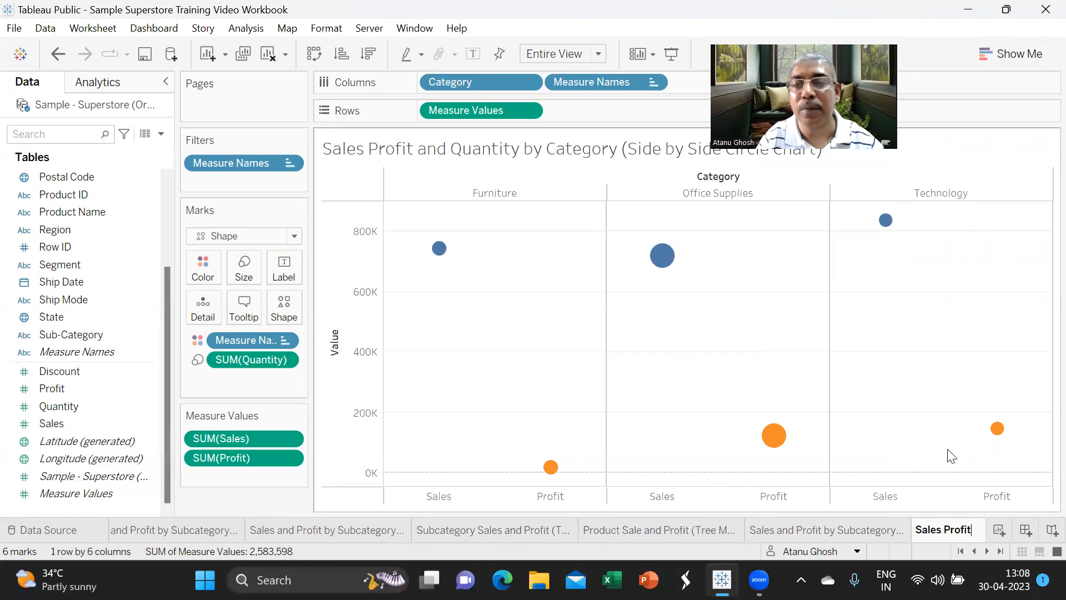
{"action": "type", "text": " and Qty"}
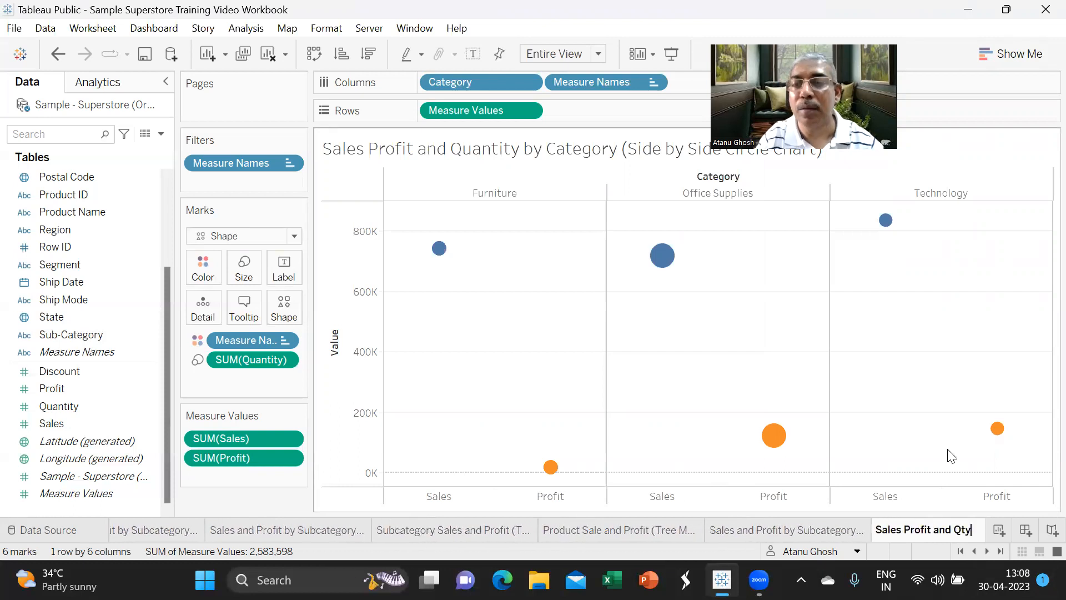
{"action": "type", "text": " by Cat"}
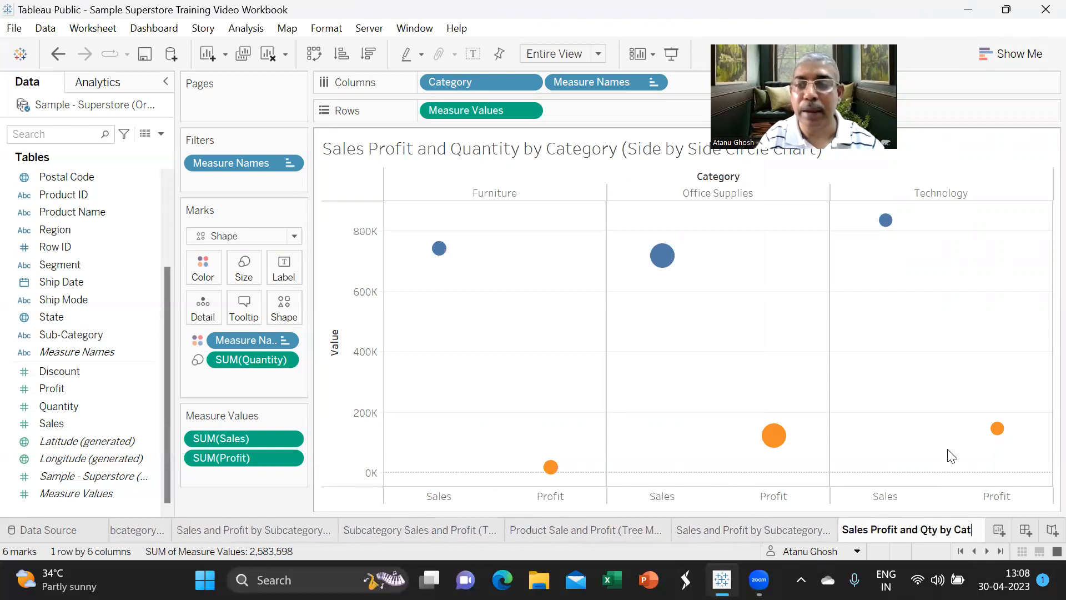
{"action": "type", "text": " Side-by-Side Circle"}
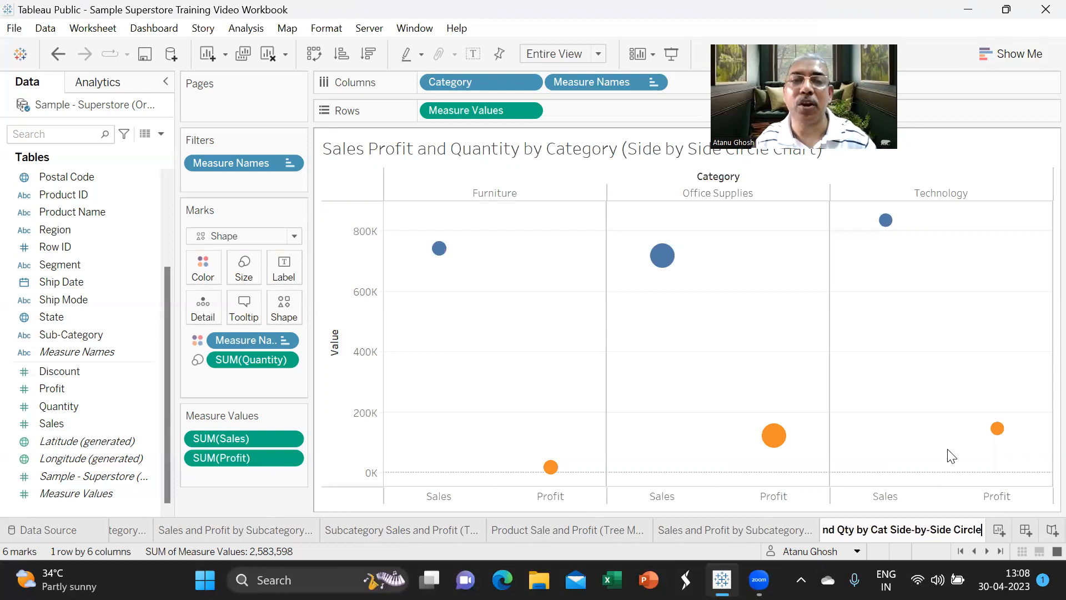
{"action": "key", "text": "Return"}
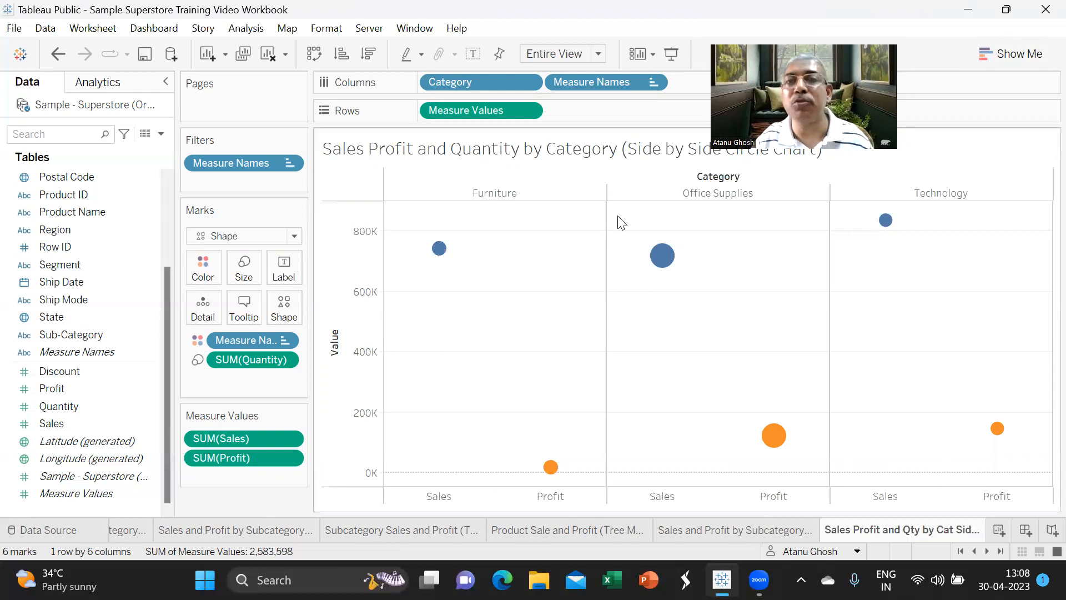